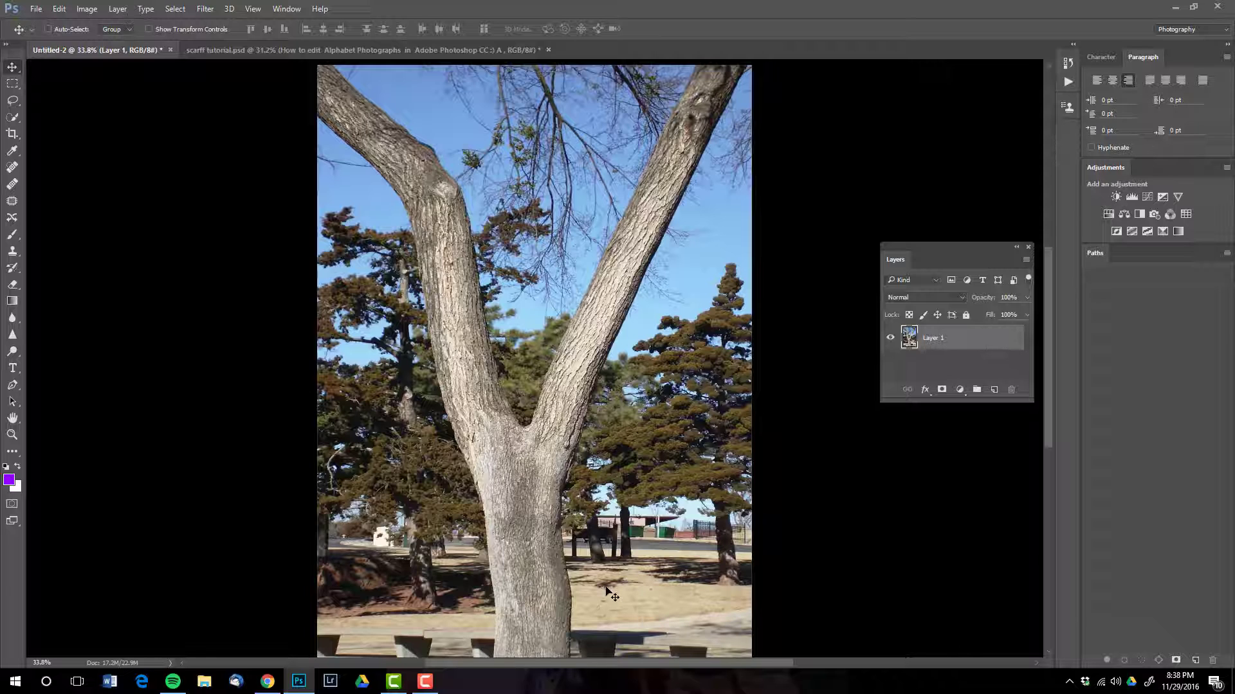
Step: Resize the image to a height of 10 inches at a resolution of 300 pixels/inch, keeping the proportions linked
left_click(86, 8)
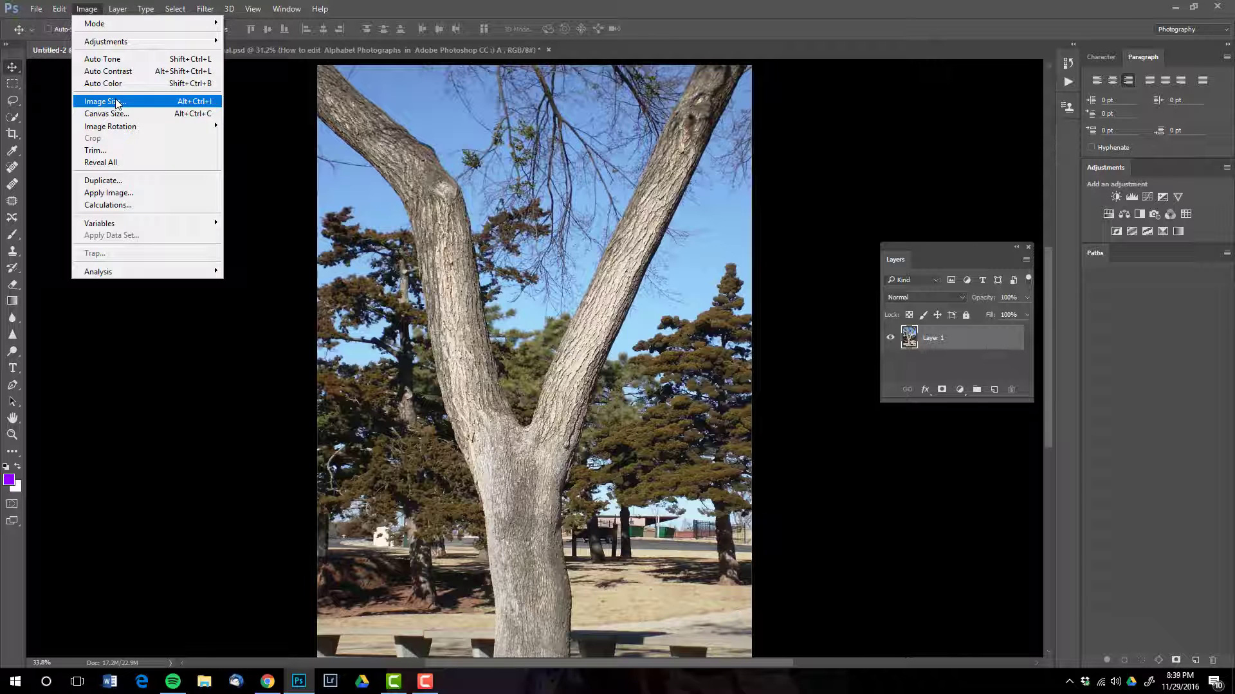
left_click(116, 103)
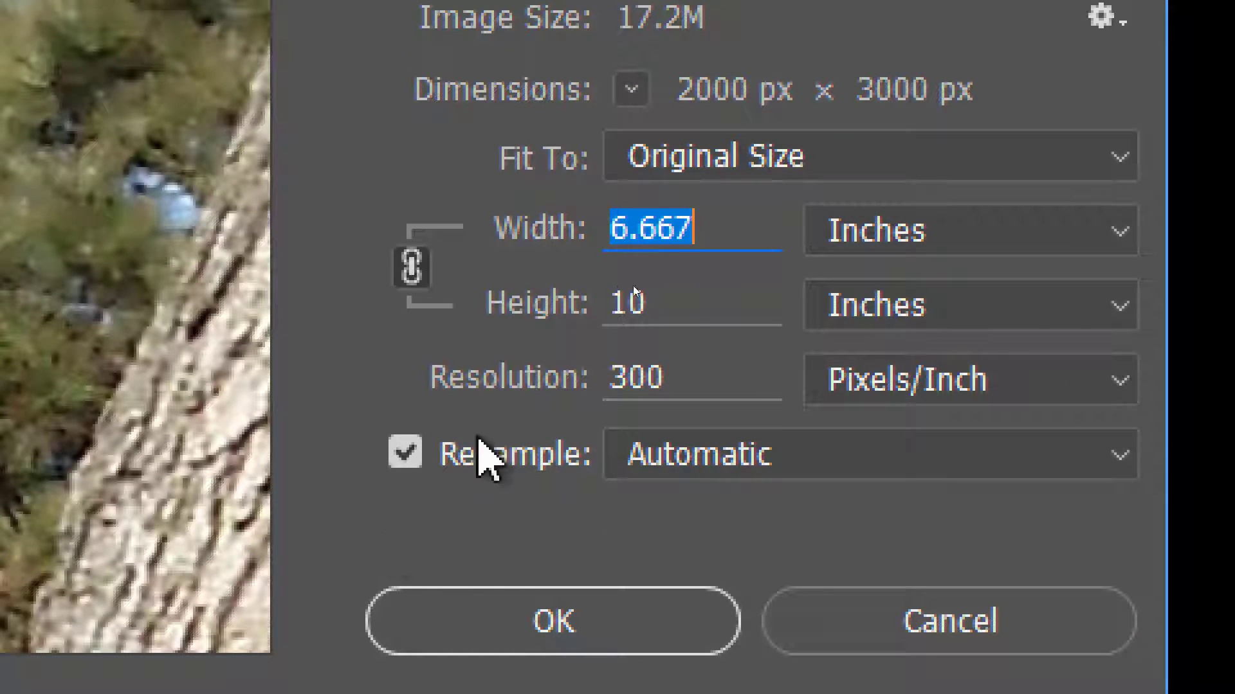
left_click_drag(695, 364, 488, 376)
type("300")
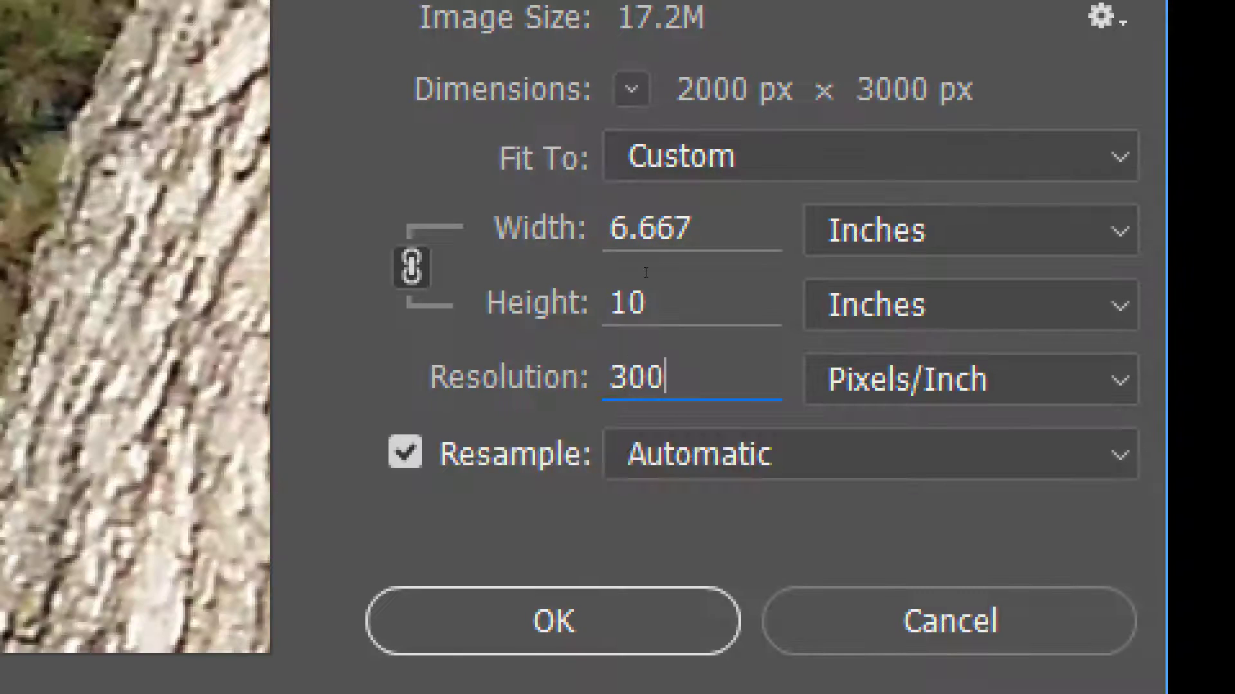
left_click_drag(650, 290, 524, 311)
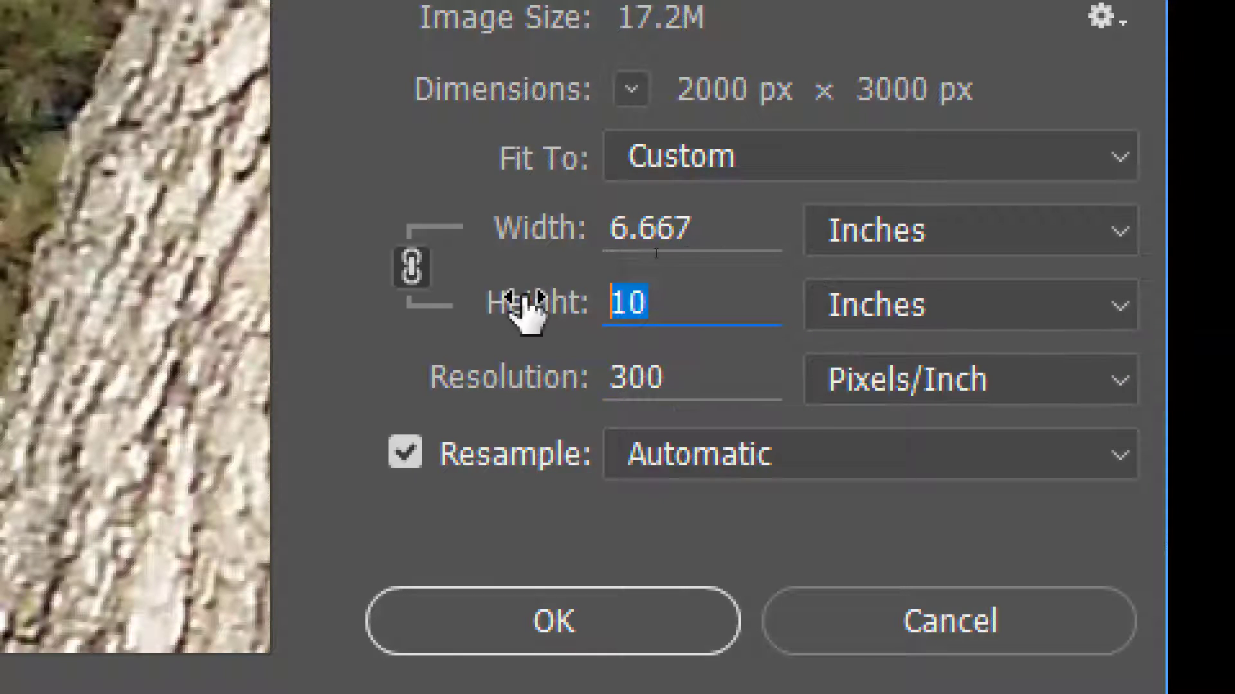
type("10")
key("Up")
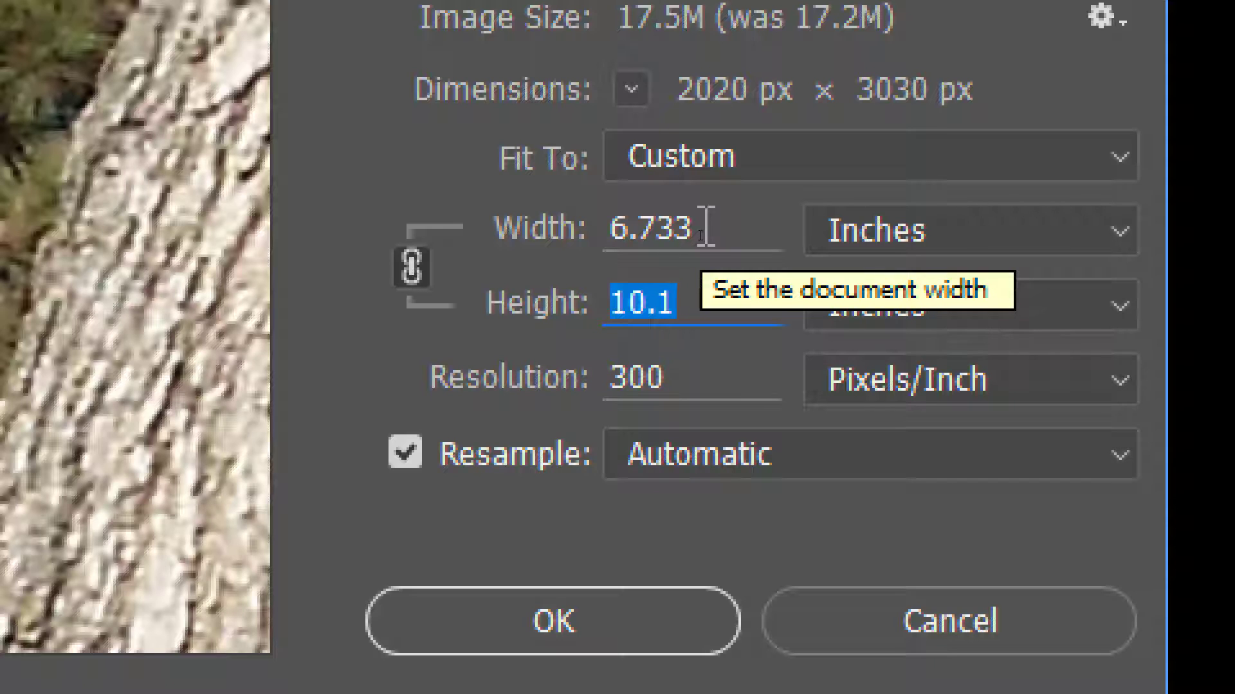
key("BackSpace")
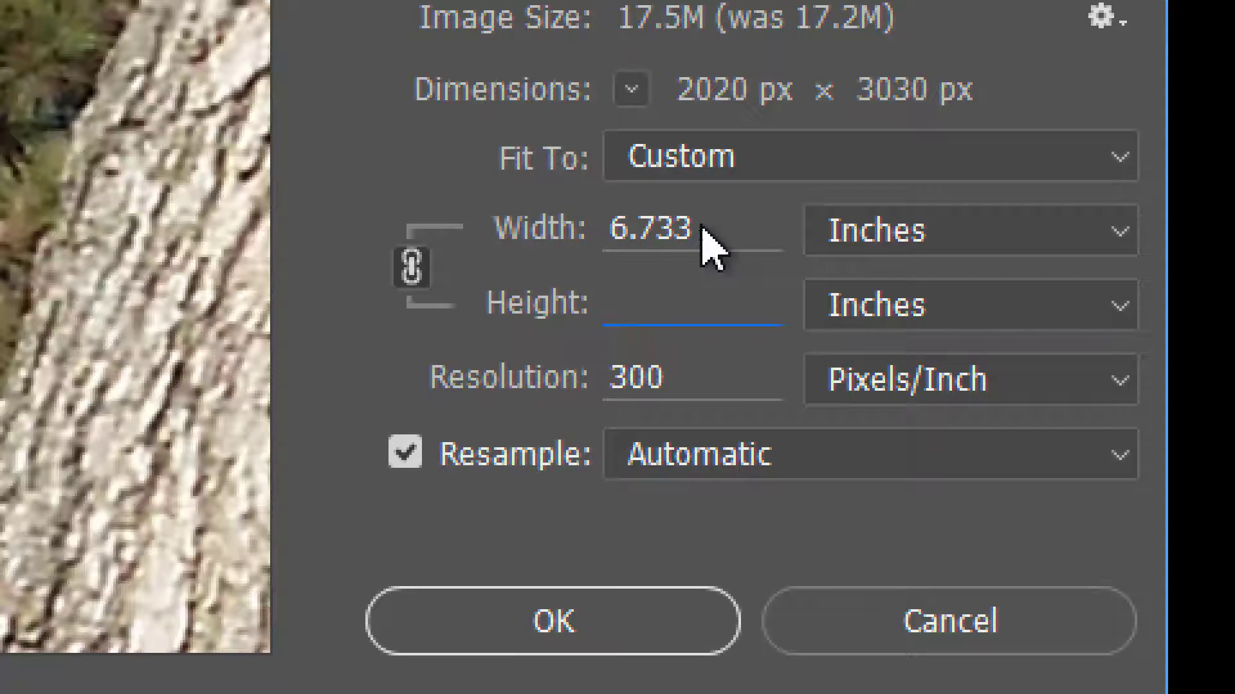
type("10")
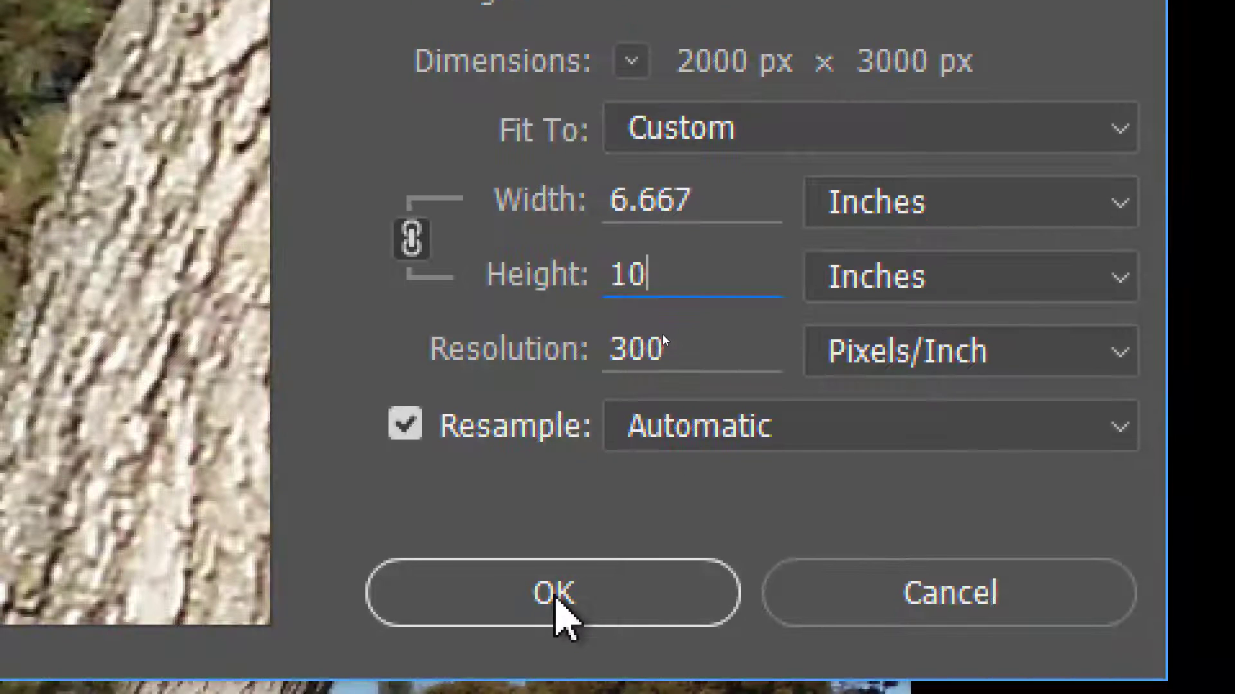
left_click(556, 599)
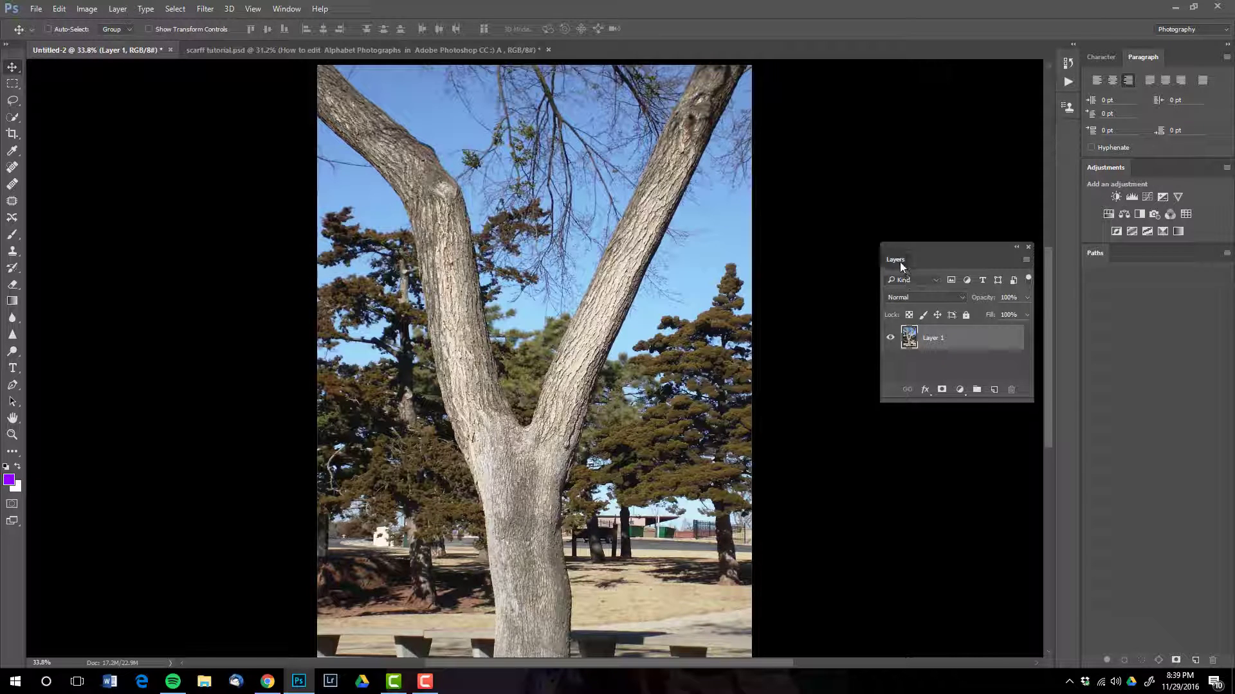
Step: Duplicate Layer 1, keeping the default copy name
left_click_drag(900, 266, 792, 200)
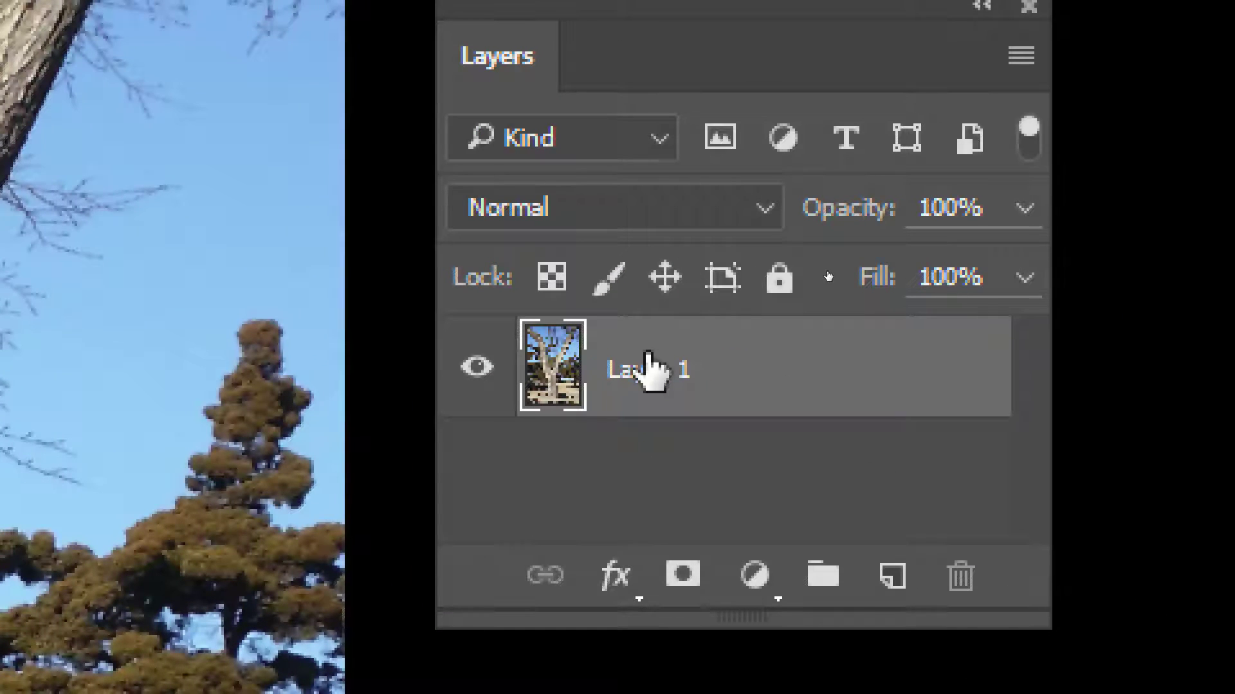
right_click(650, 370)
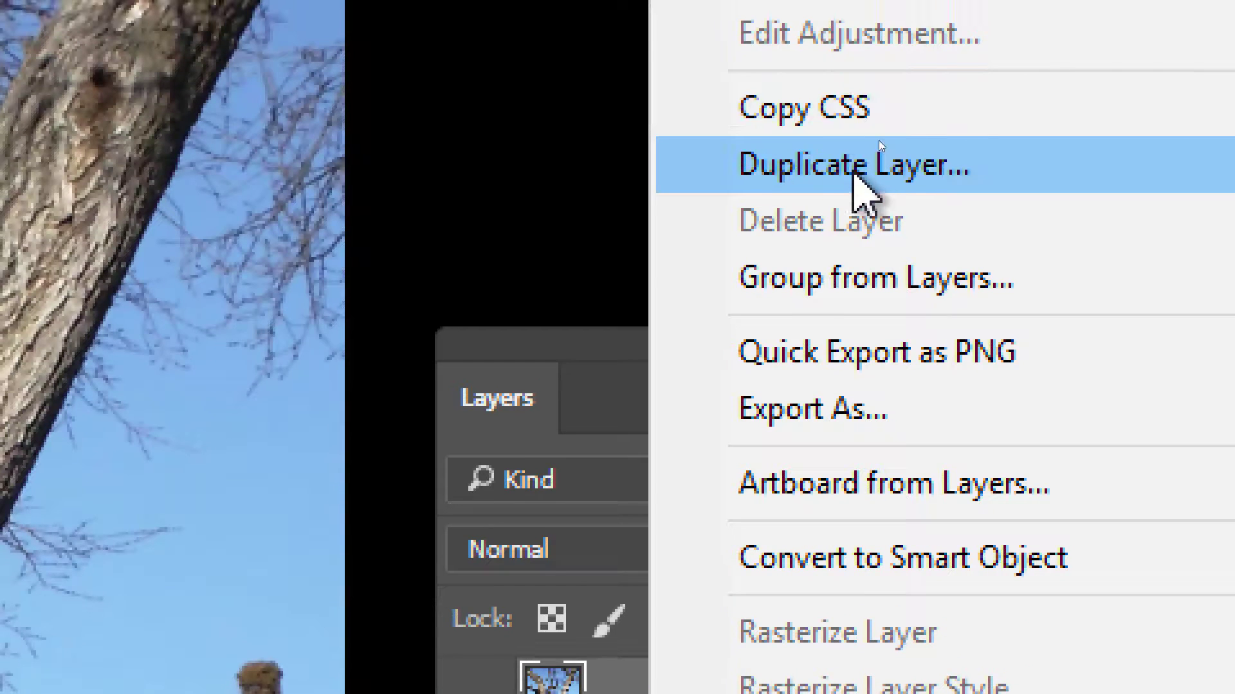
left_click(855, 172)
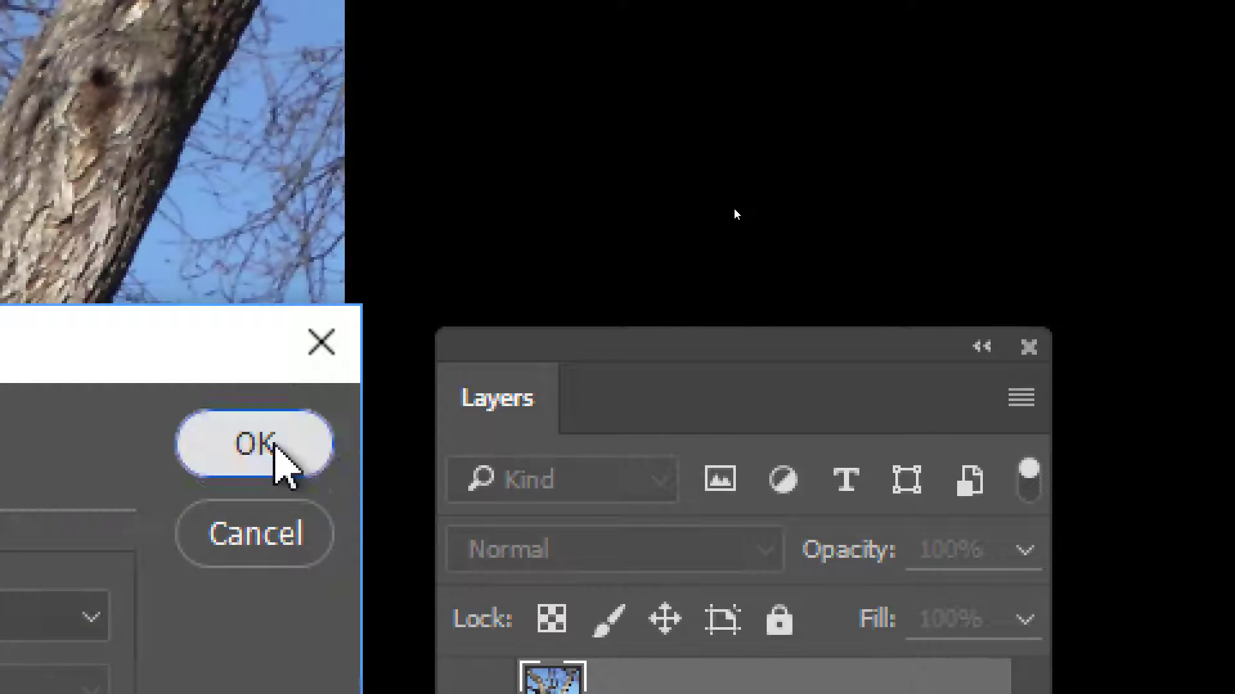
left_click(257, 443)
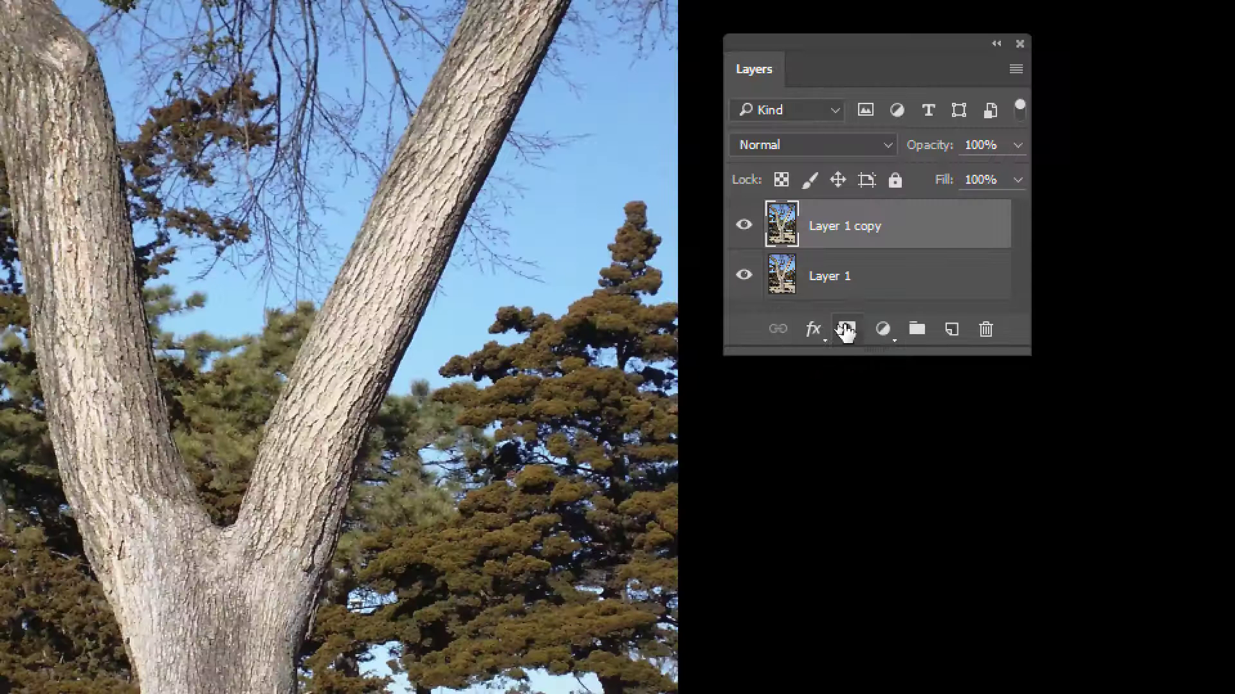
Step: Add a Black & White adjustment layer above the duplicated layer and set both Cyans and Blues to 16
left_click(891, 334)
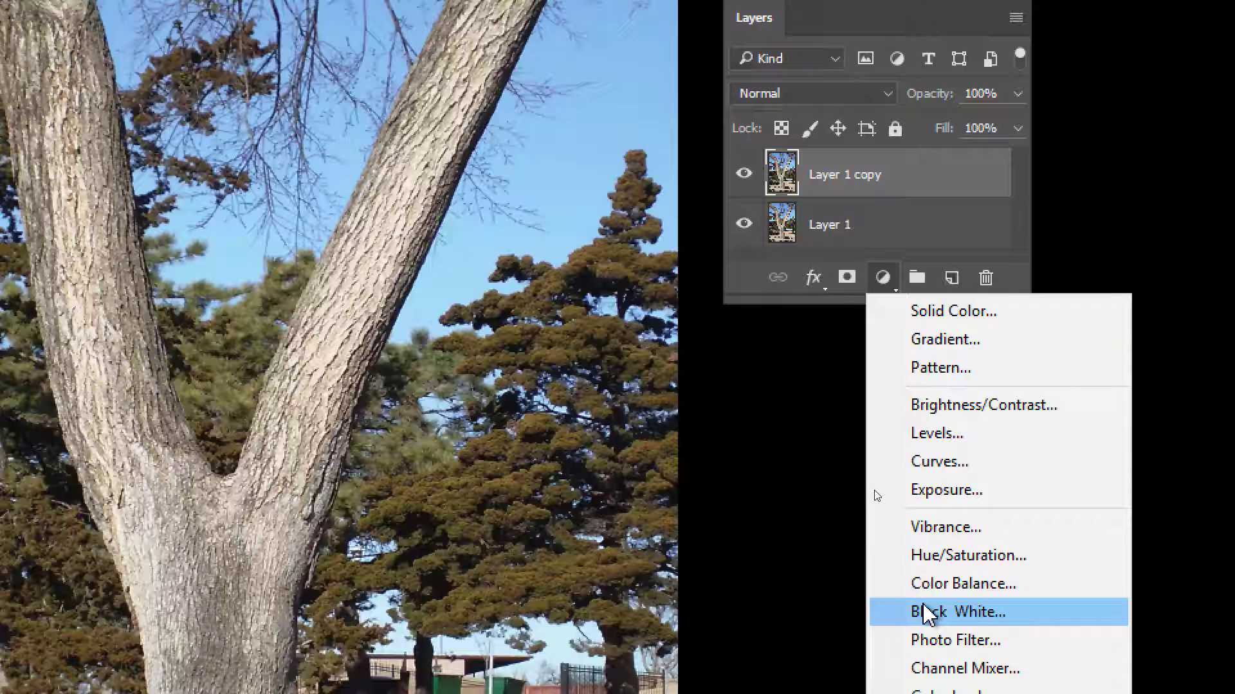
left_click(926, 613)
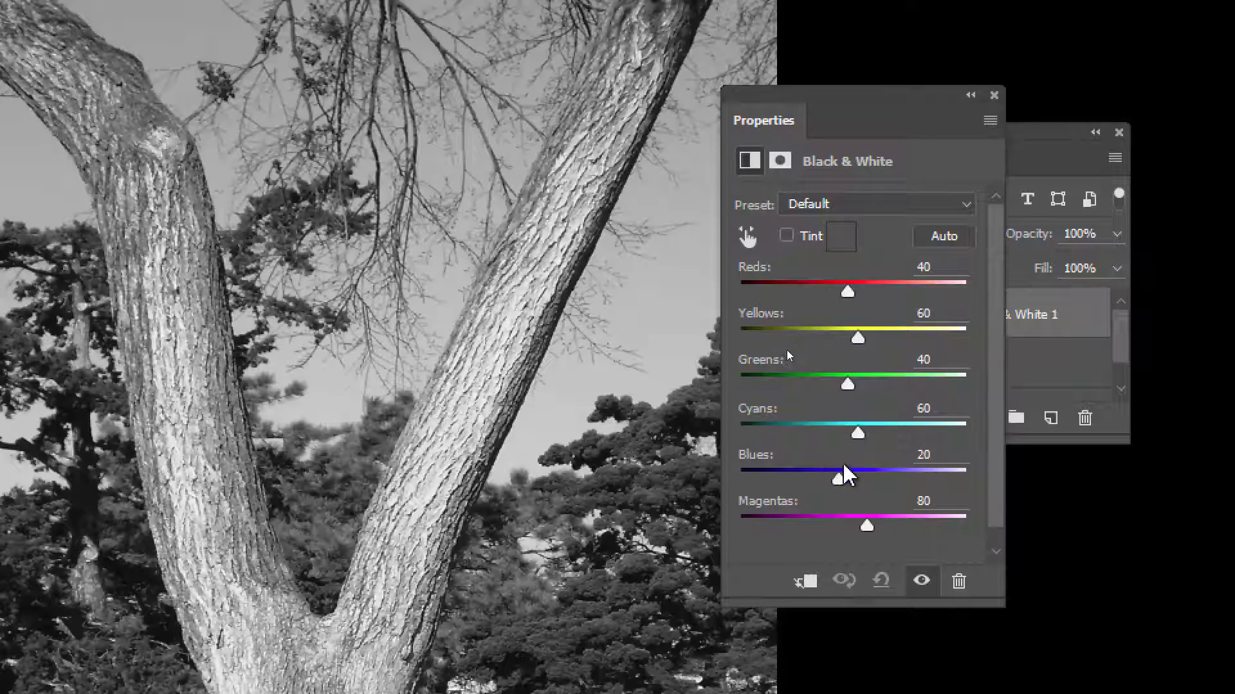
mouse_move(838, 481)
left_mouse_down()
mouse_move(871, 481)
mouse_move(809, 481)
mouse_move(846, 481)
left_mouse_up()
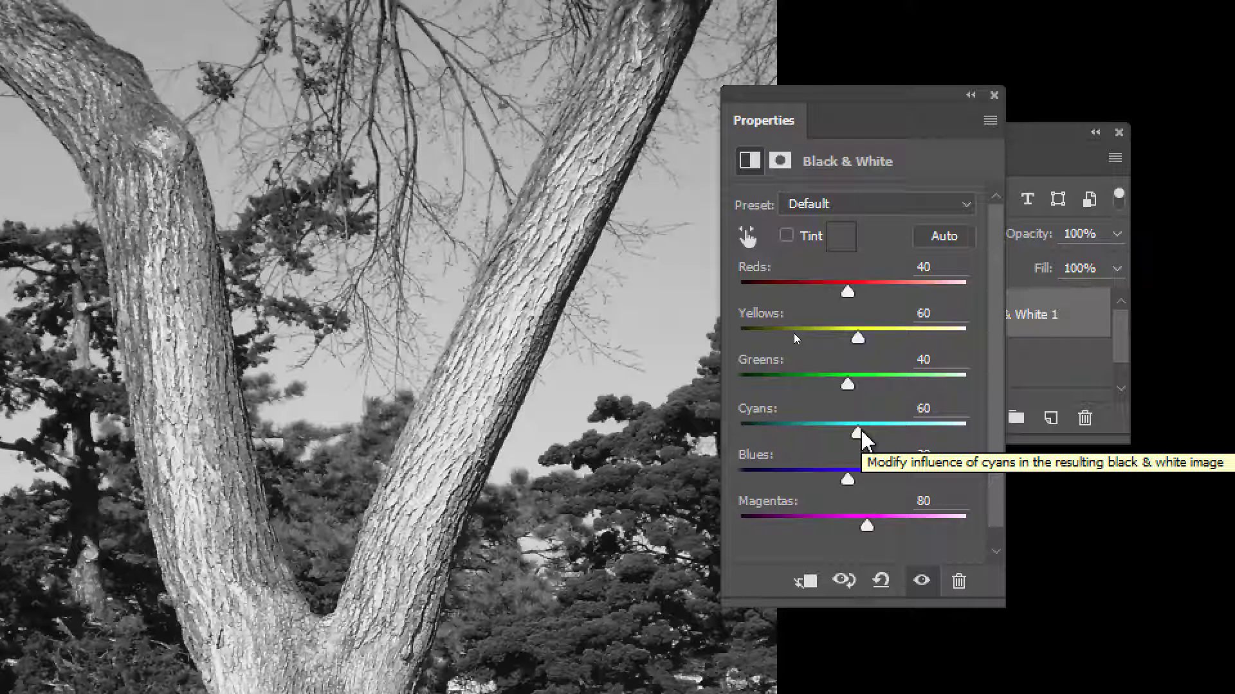
left_click_drag(861, 429, 838, 429)
left_click_drag(846, 479, 837, 479)
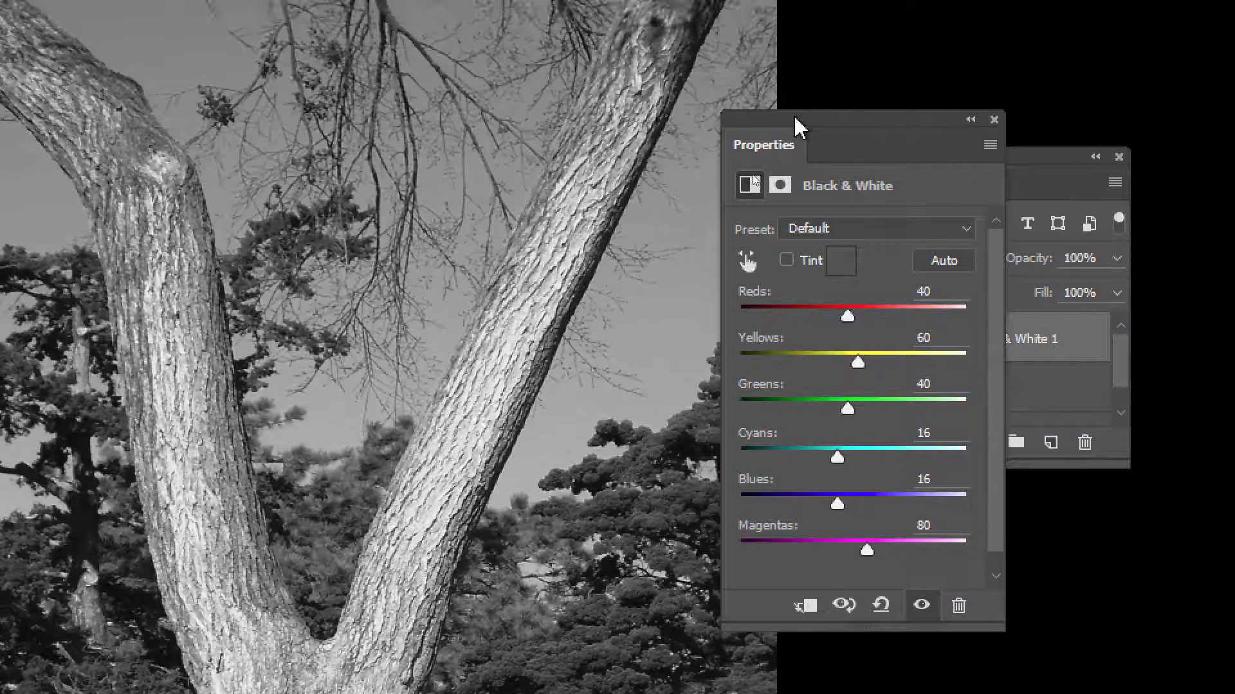
Step: Lower the Black & White adjustment's Yellows to -4 and fine-tune its Reds
left_click_drag(780, 129, 776, 257)
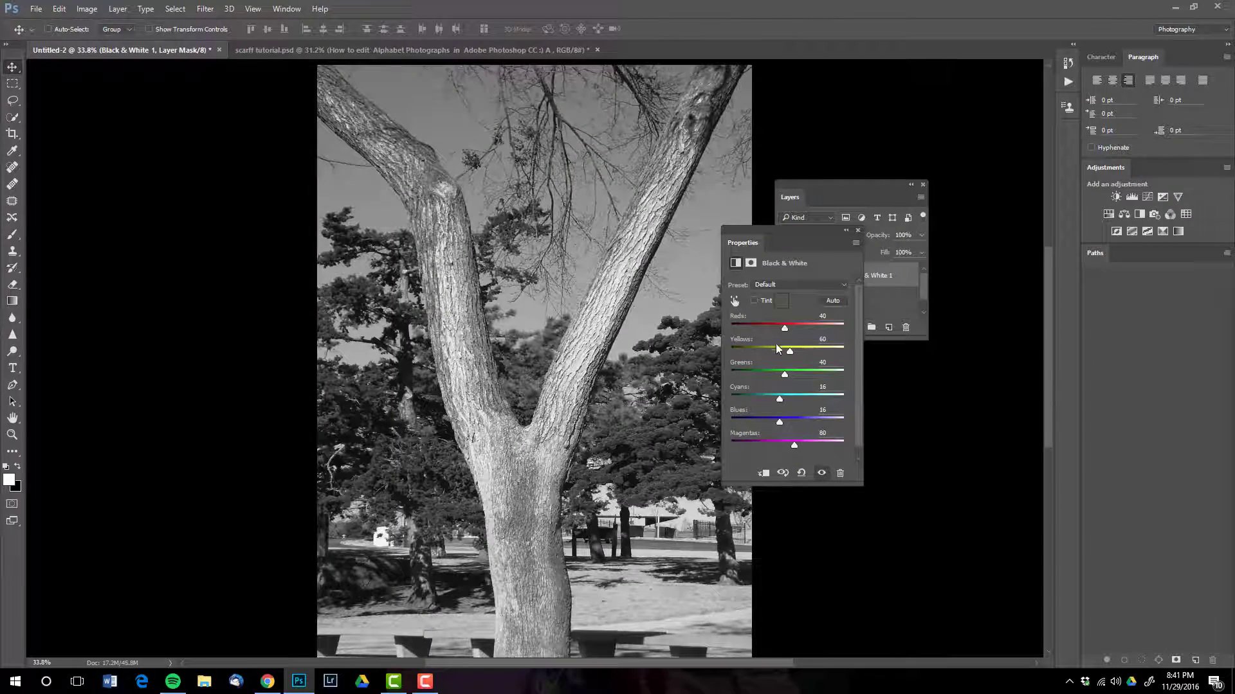
left_click_drag(790, 351, 775, 358)
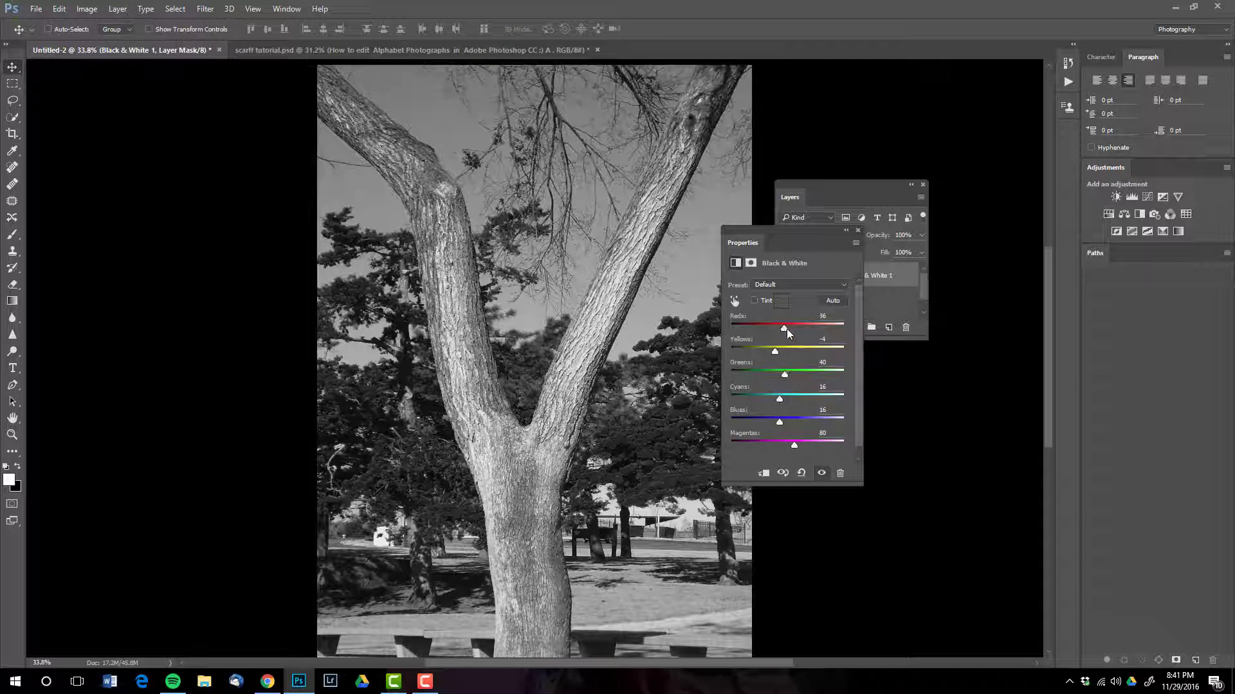
mouse_move(787, 330)
left_mouse_down()
mouse_move(812, 329)
mouse_move(801, 330)
left_mouse_up()
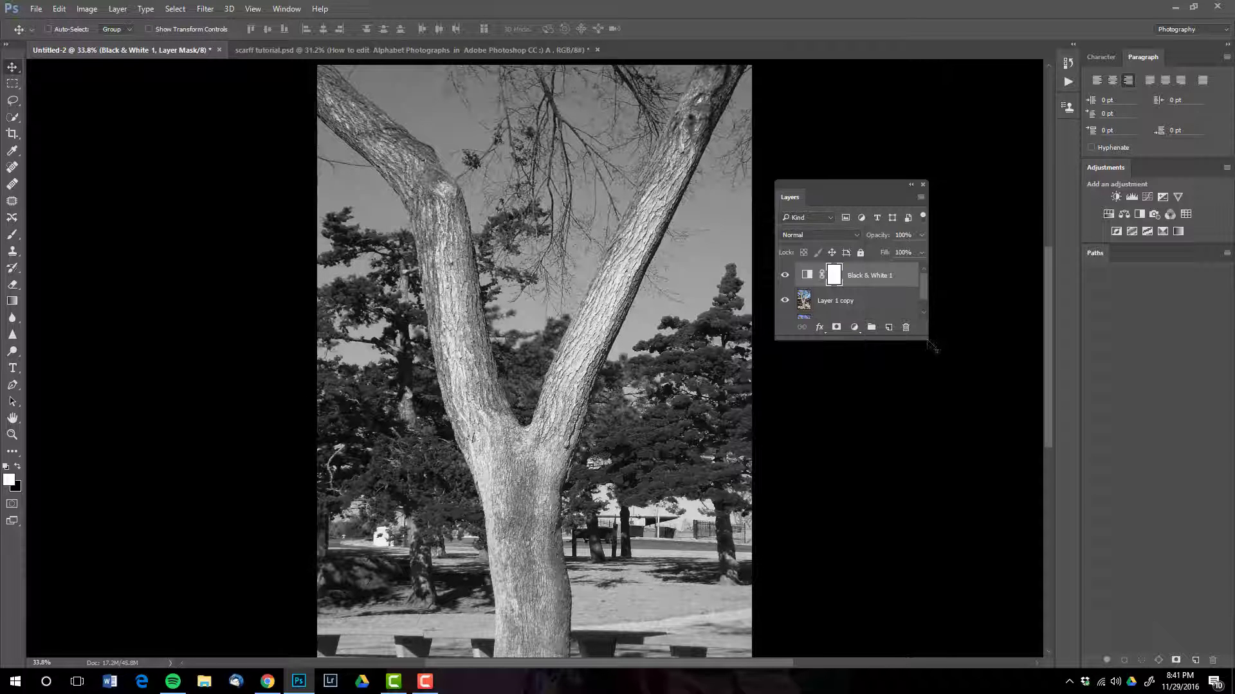
Step: Add a Curves adjustment layer above the Black & White layer and shape an S-curve with brighter highlights and darker shadows
left_click_drag(927, 338, 945, 405)
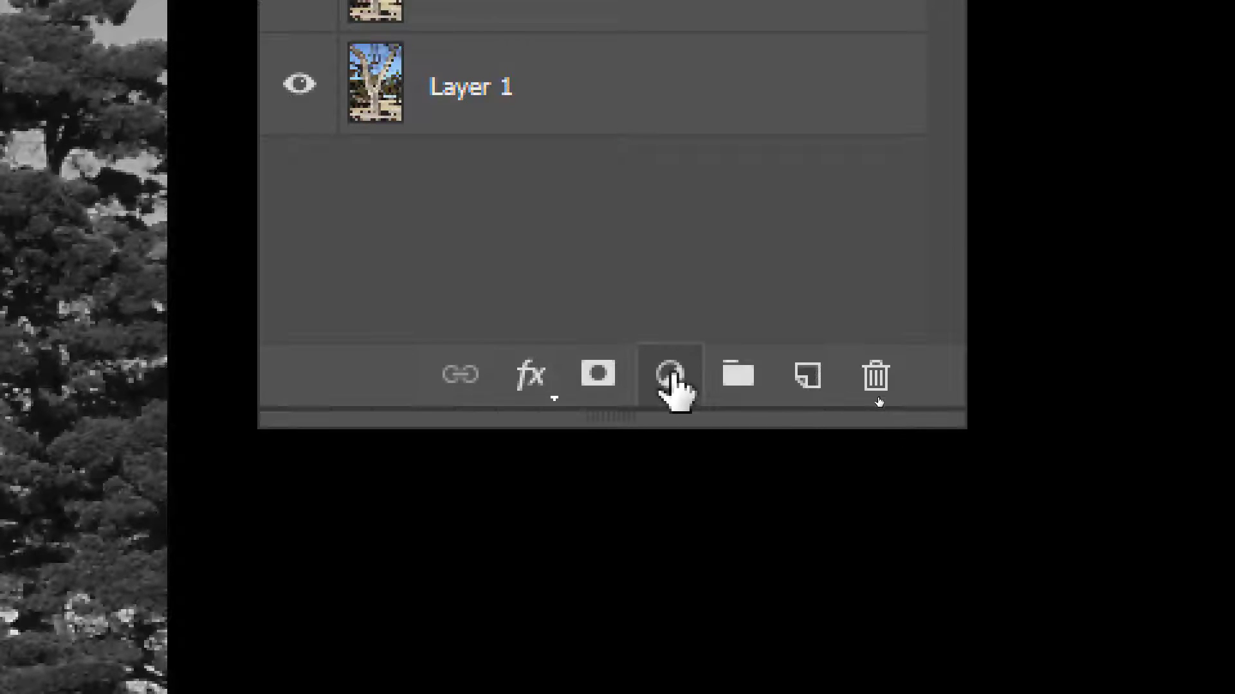
left_click(672, 374)
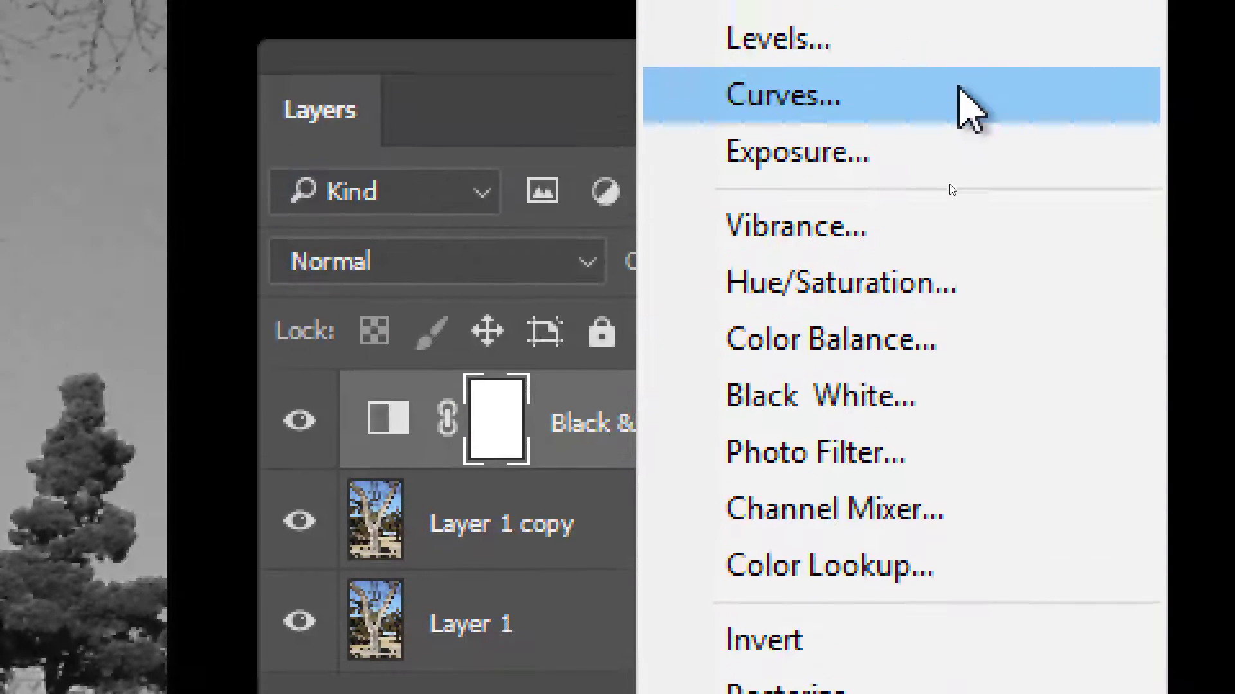
left_click(961, 96)
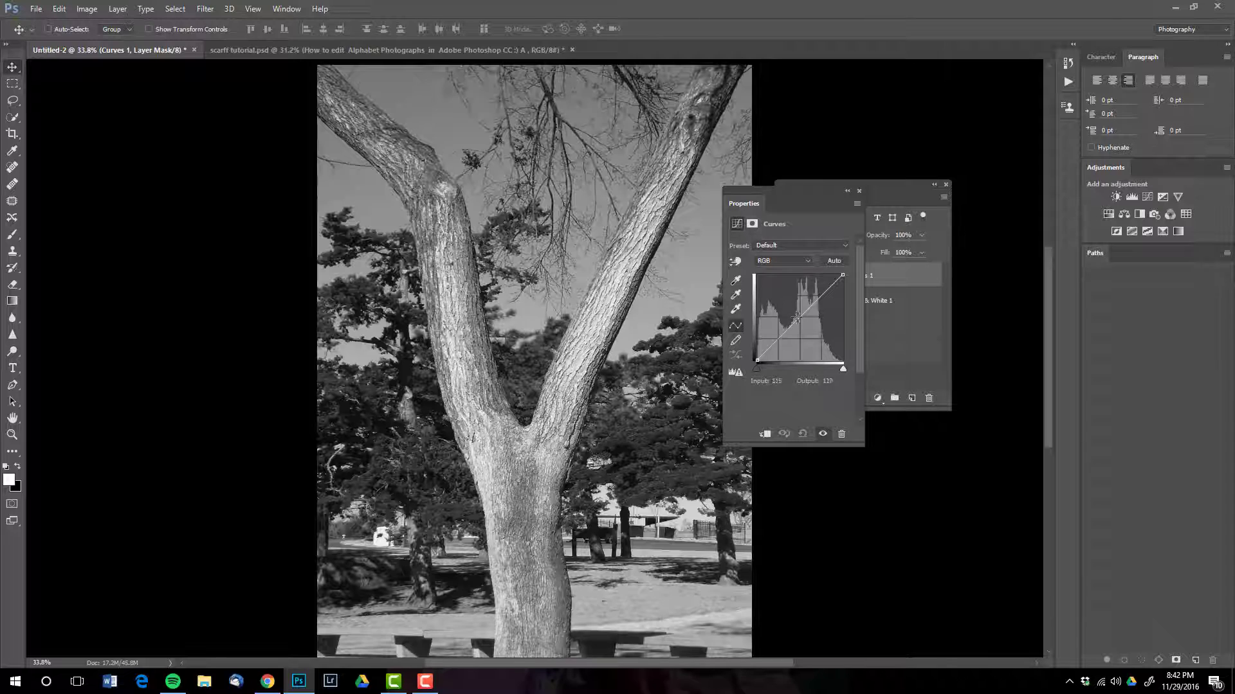
left_click_drag(796, 317, 777, 339)
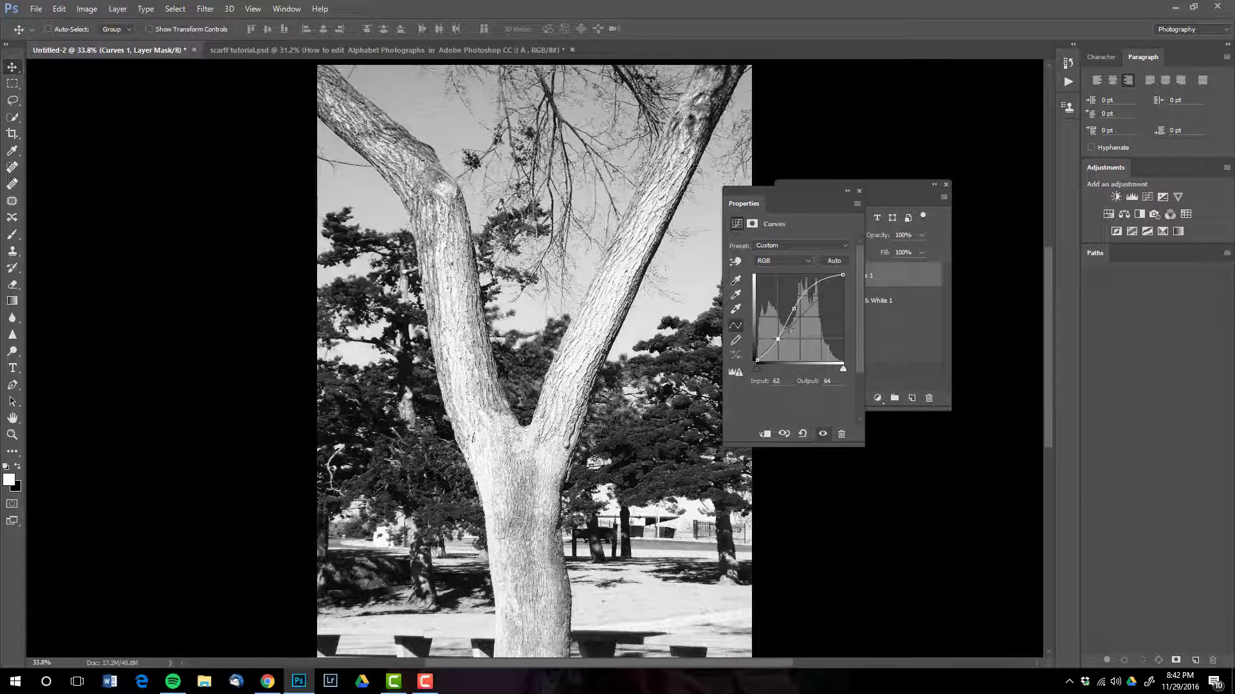
left_click_drag(814, 283, 780, 344)
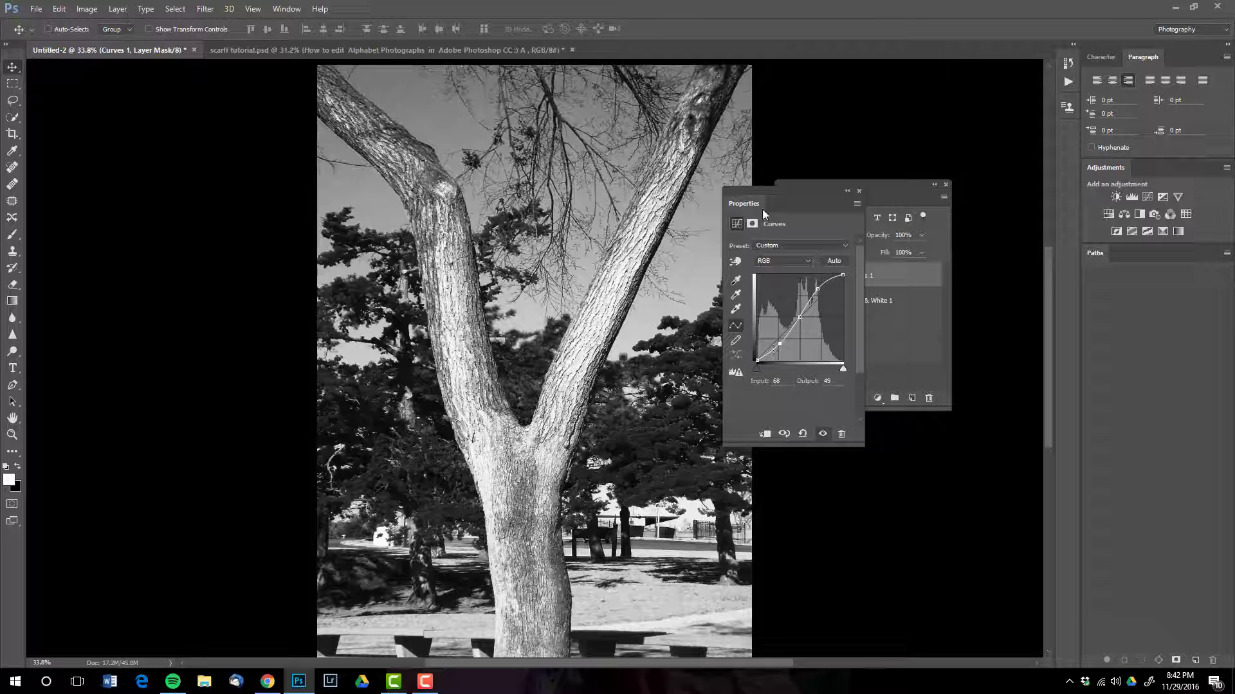
left_click(858, 191)
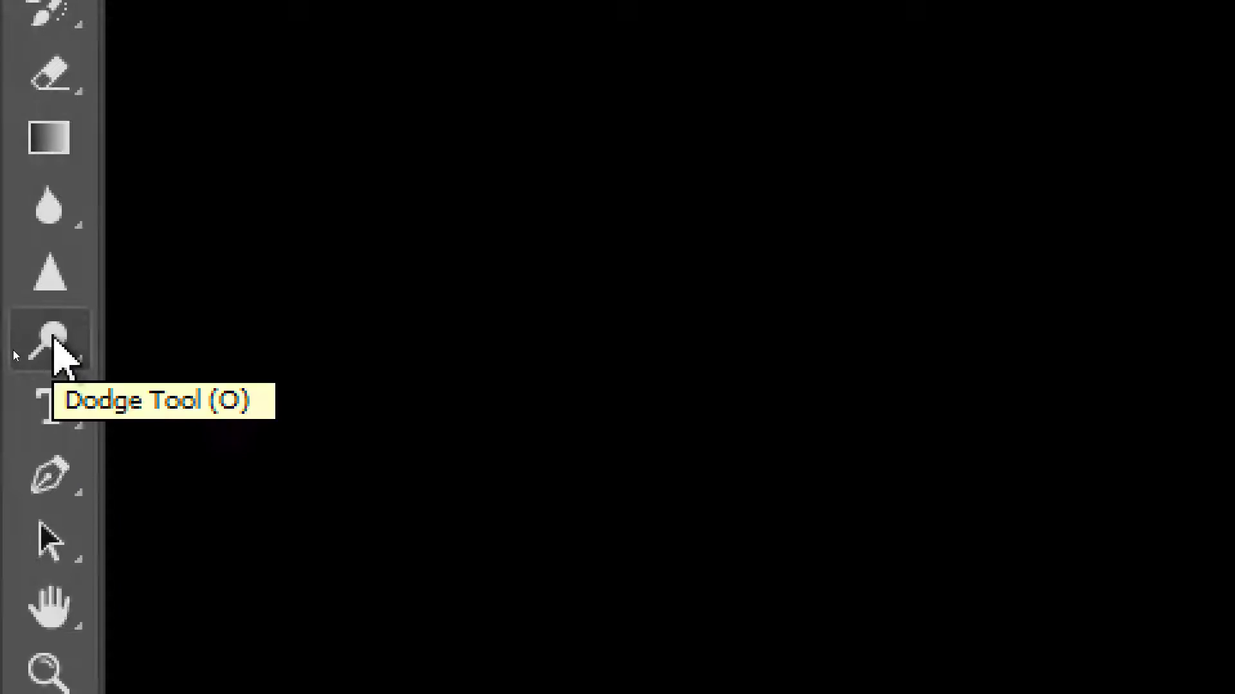
Step: Set up the Dodge tool with a soft round 300 px brush and 30% exposure
left_click(54, 340)
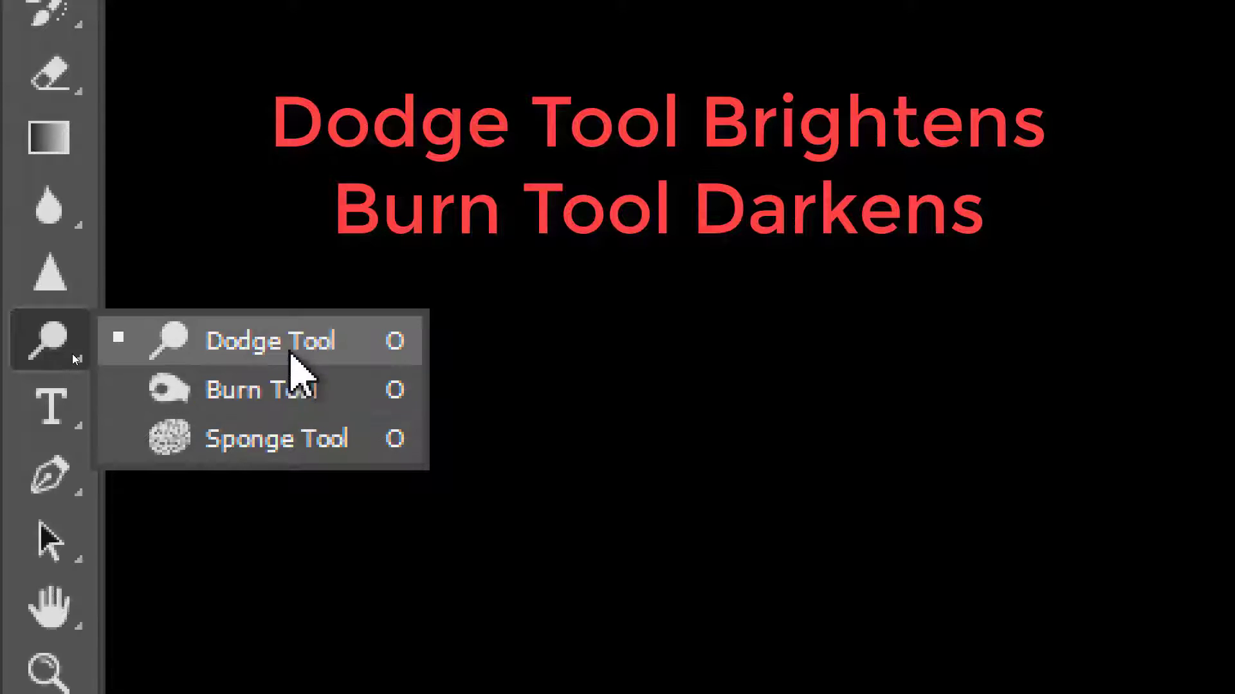
left_click(297, 353)
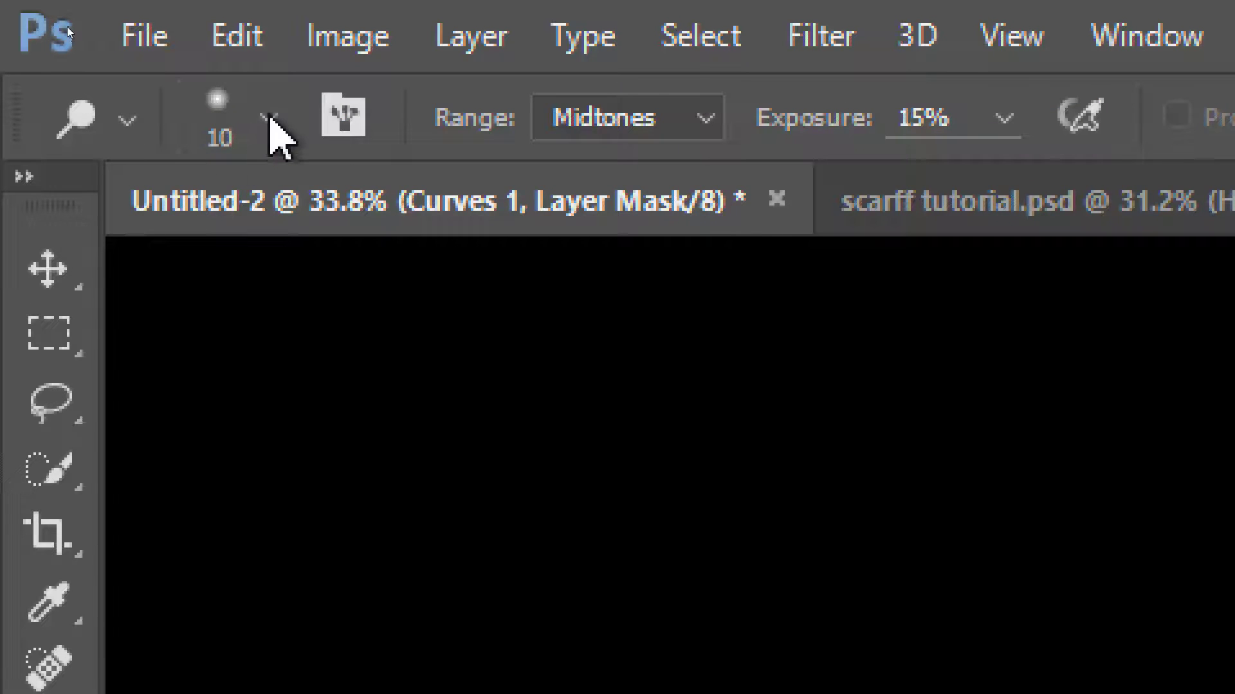
left_click(268, 119)
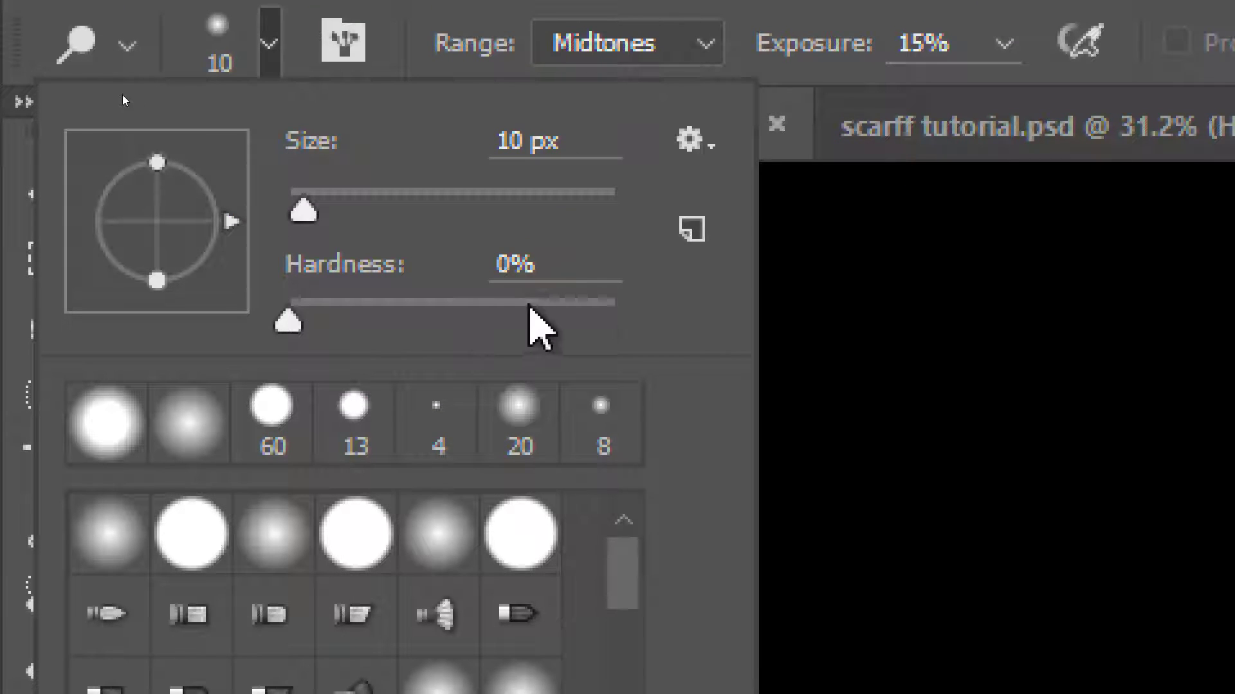
left_click(274, 547)
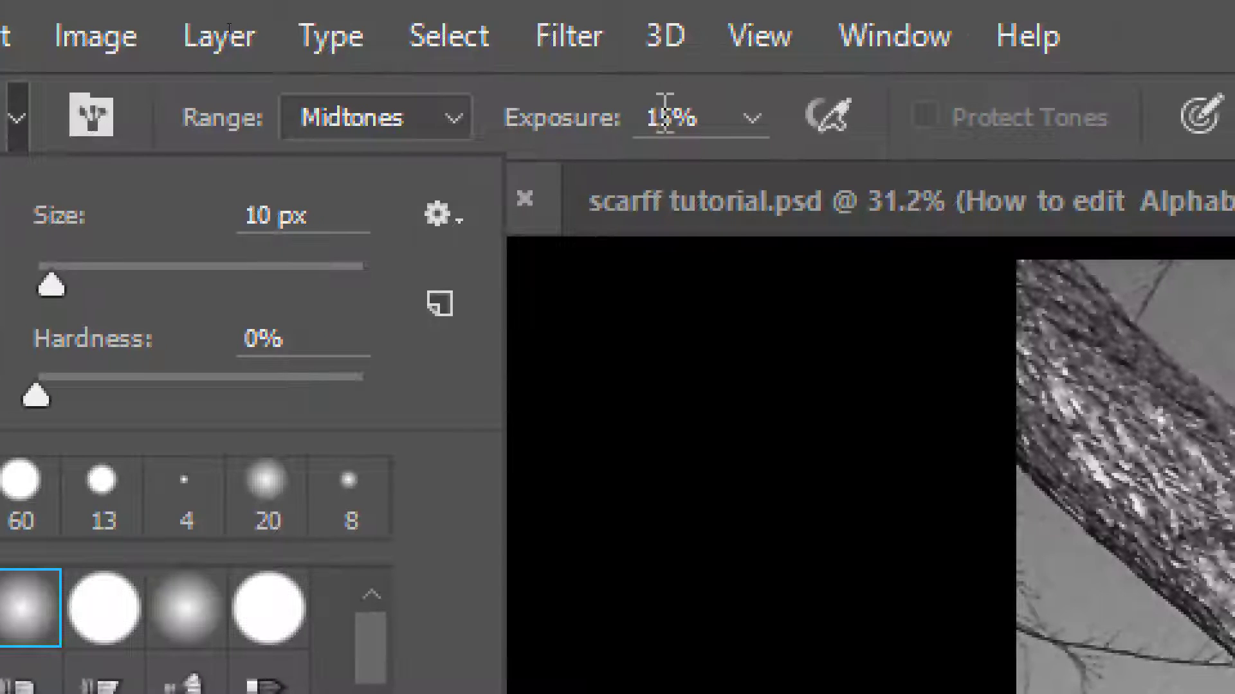
left_click(661, 82)
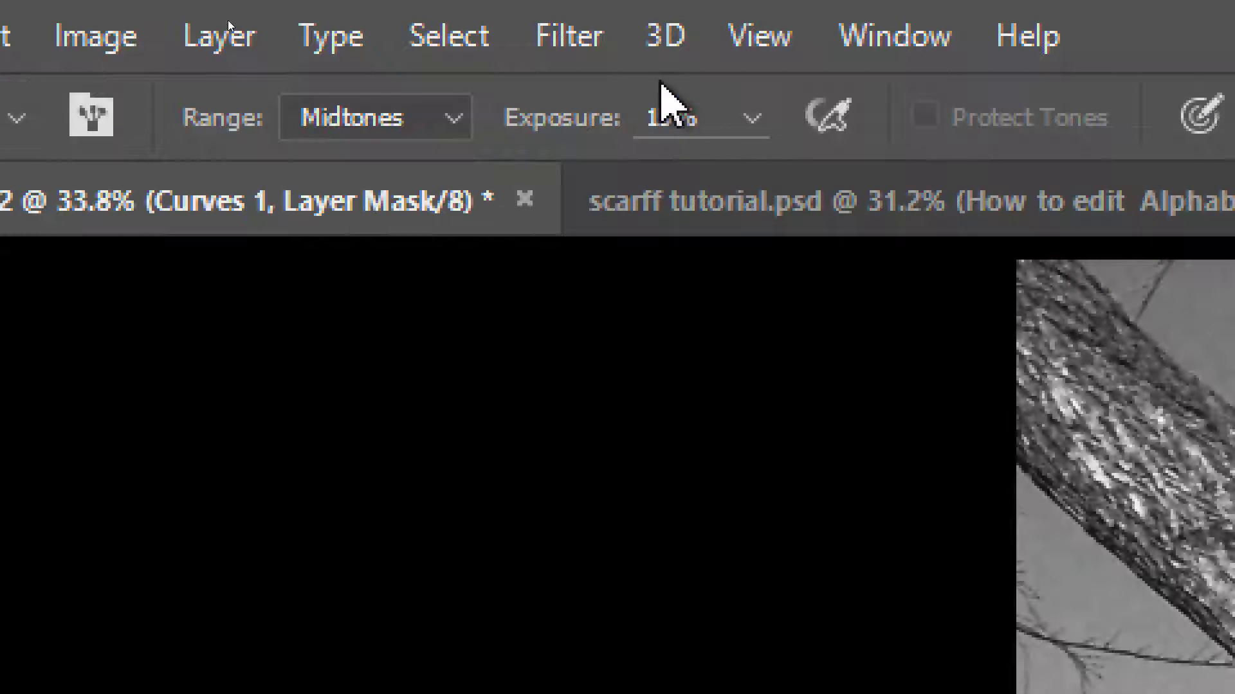
left_click(708, 117)
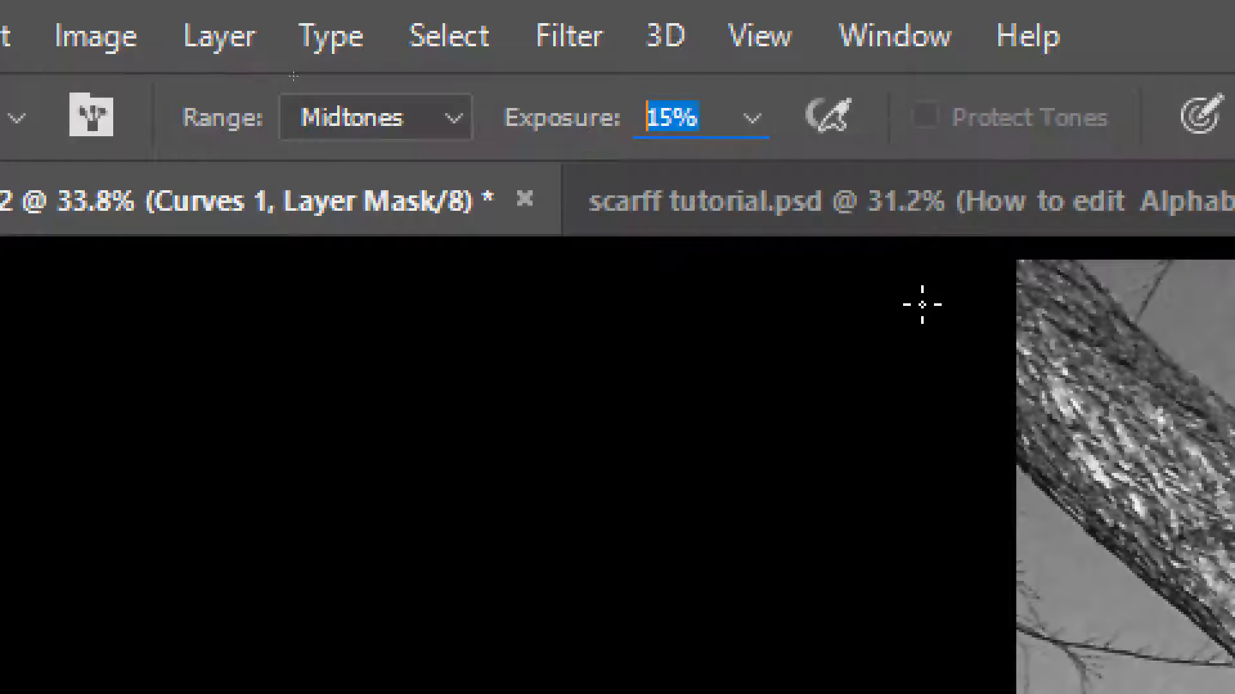
type("30")
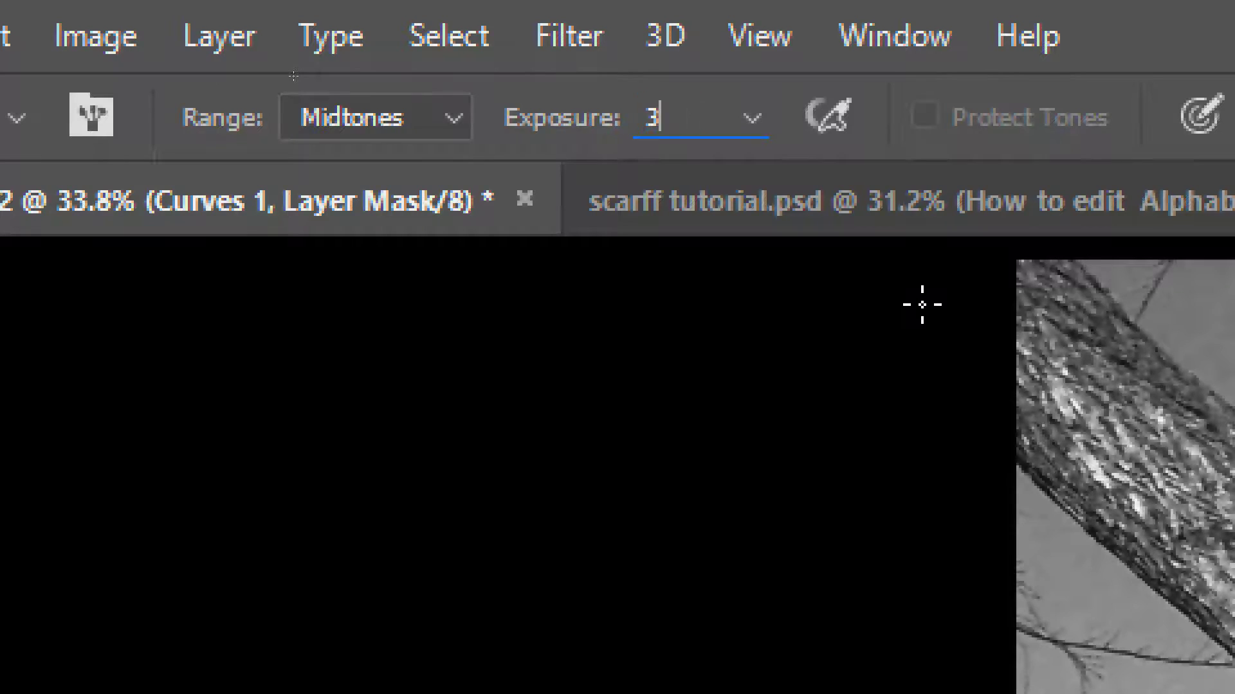
key("Return")
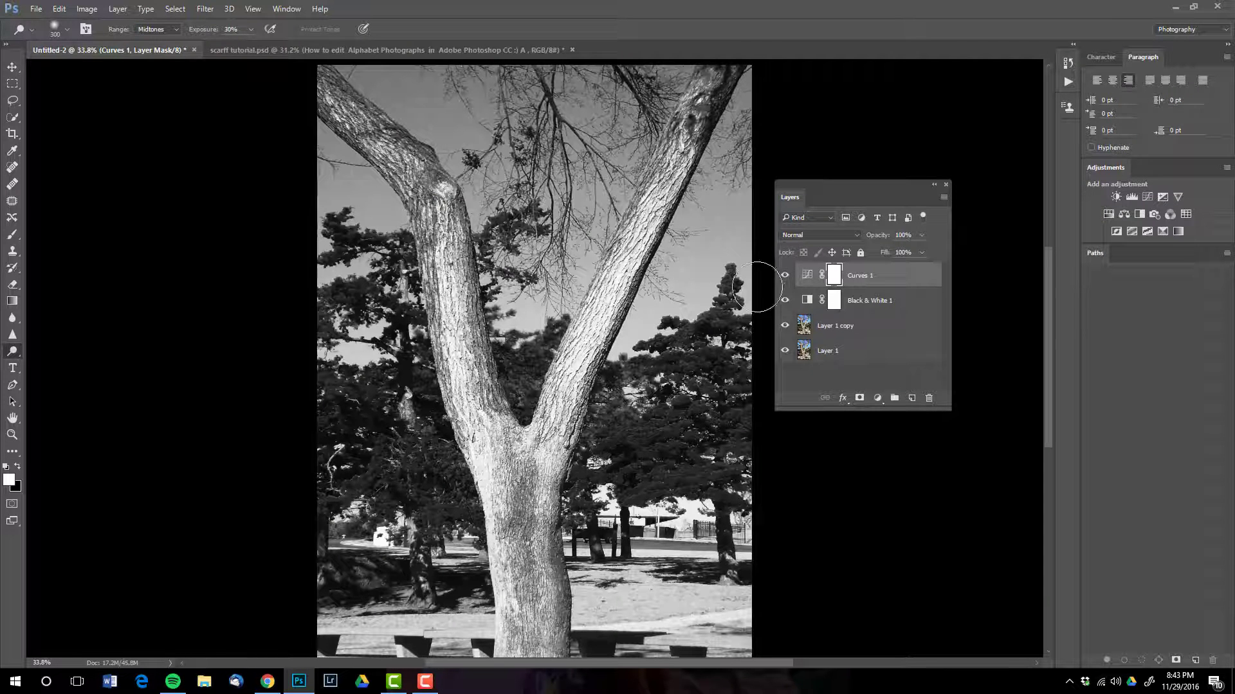
Step: Dodge the trunk and both branches of the Y-shaped tree on Layer 1 copy to lighten them
left_click(835, 328)
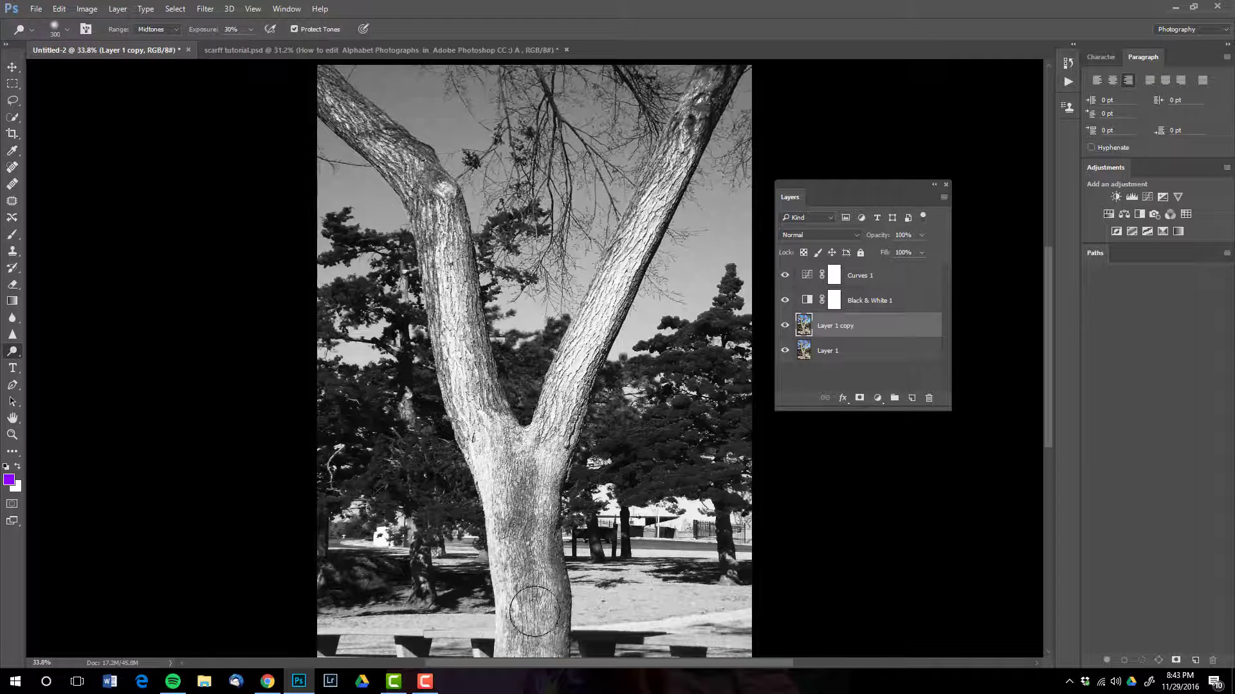
mouse_move(533, 627)
left_mouse_down()
mouse_move(519, 487)
mouse_move(521, 588)
left_mouse_up()
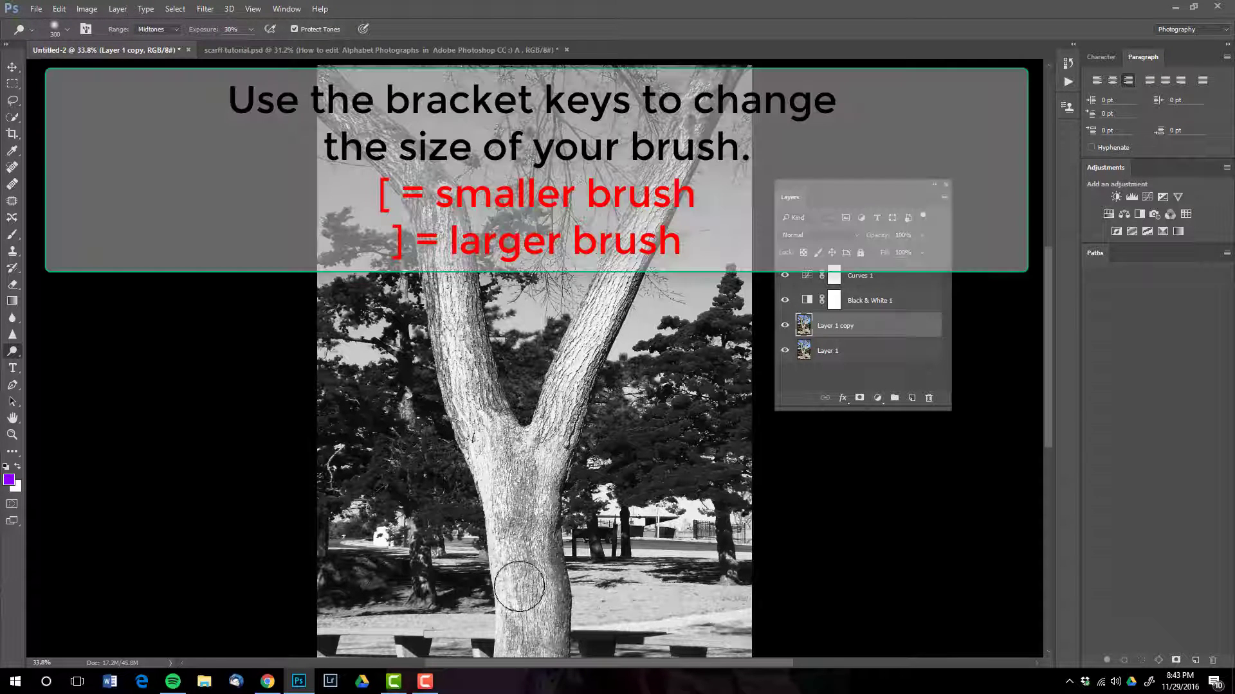
left_click_drag(508, 461, 418, 218)
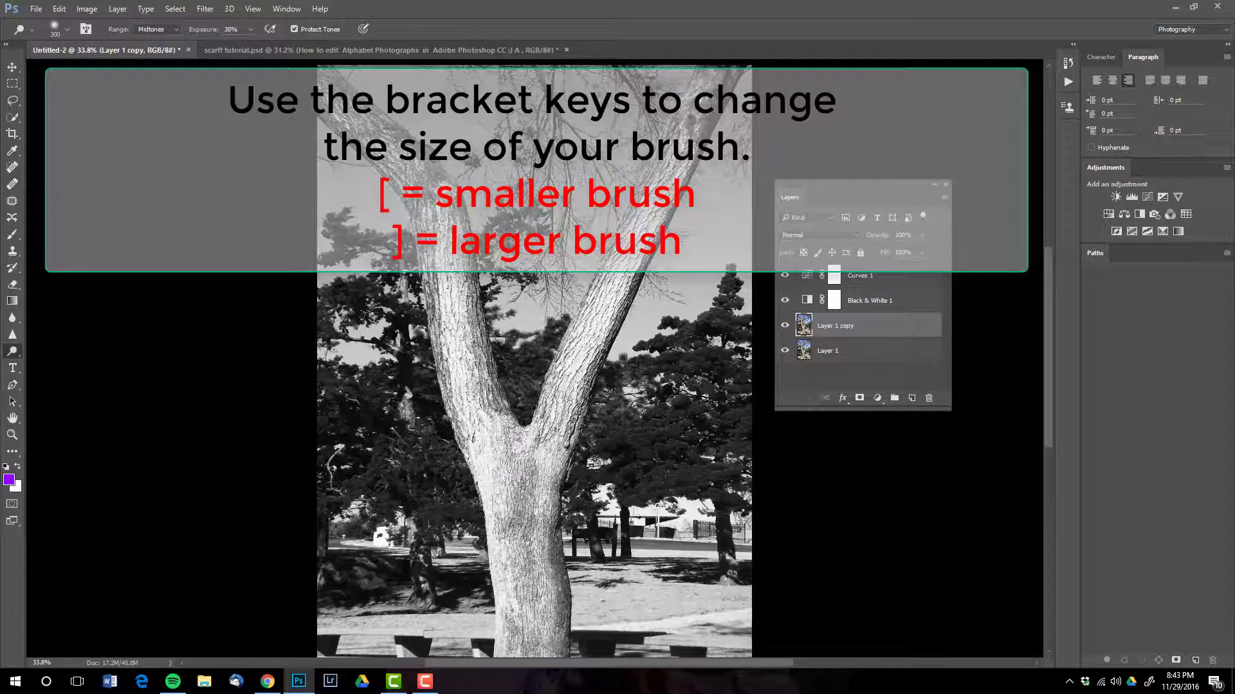
left_click_drag(412, 169, 364, 126)
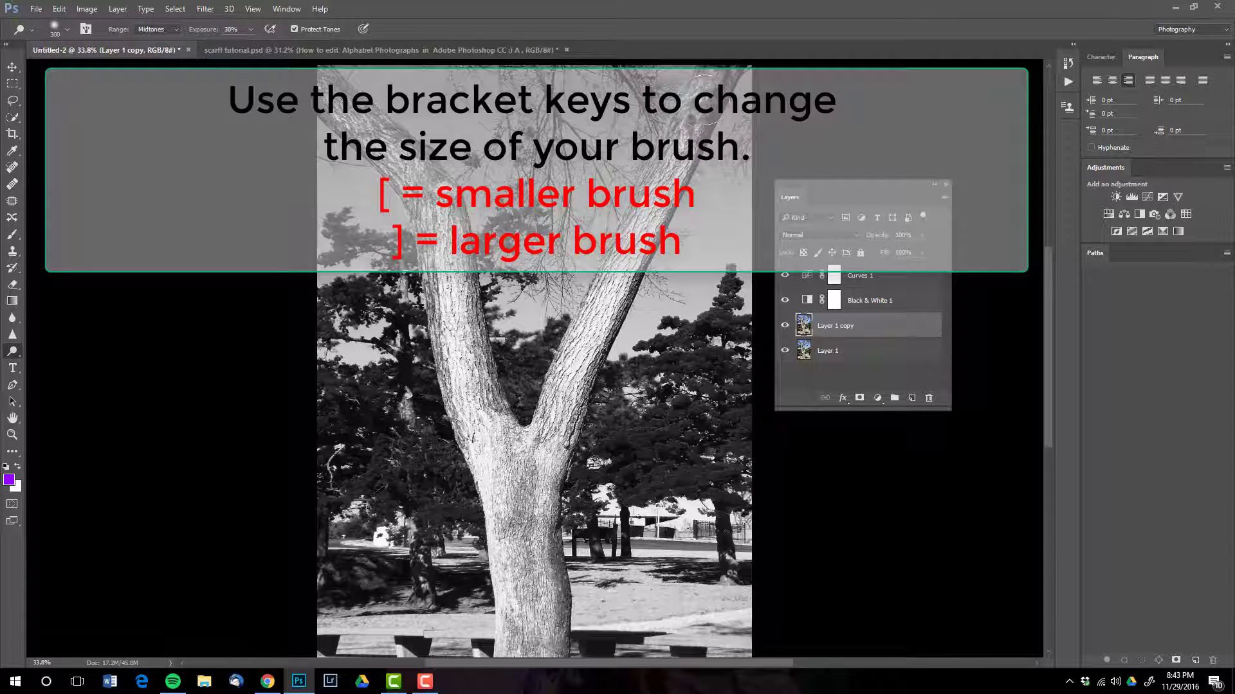
mouse_move(705, 100)
left_mouse_down()
mouse_move(584, 355)
mouse_move(538, 499)
mouse_move(517, 633)
left_mouse_up()
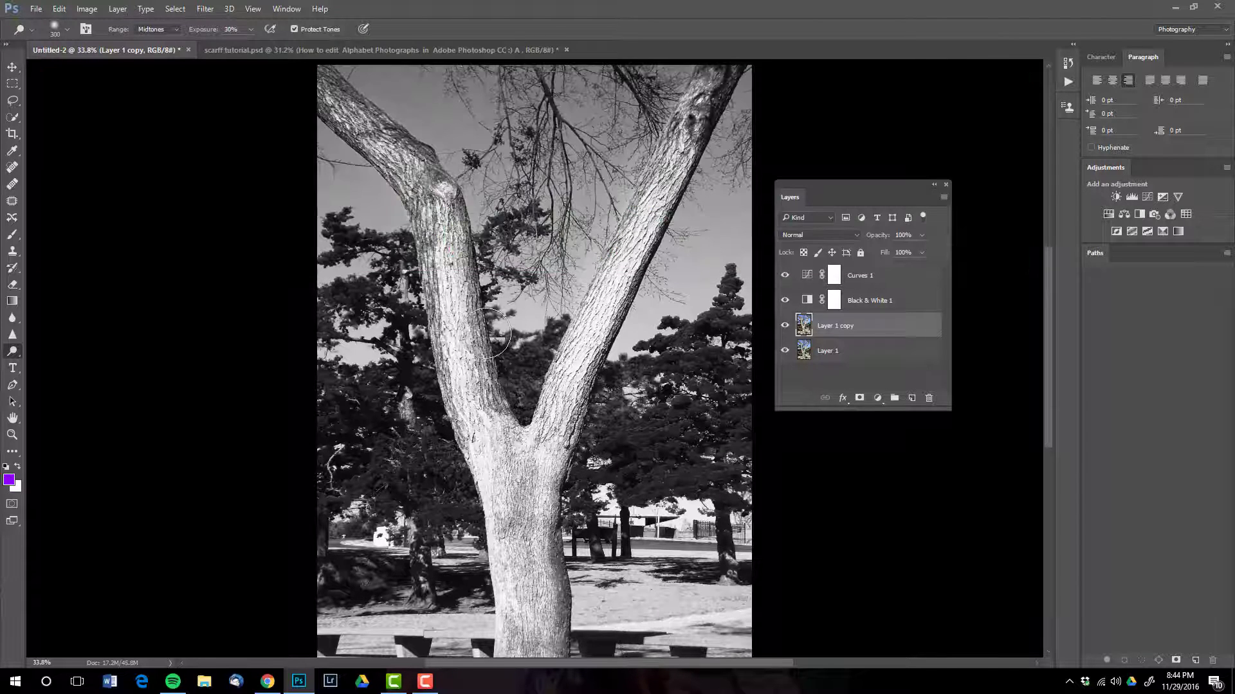
Step: Toggle the visibility of Layer 1 copy to compare the tree with and without dodging
left_click(785, 326)
left_click(785, 326)
left_click(785, 326)
left_click(785, 326)
left_click(785, 326)
left_click(785, 326)
left_click(785, 326)
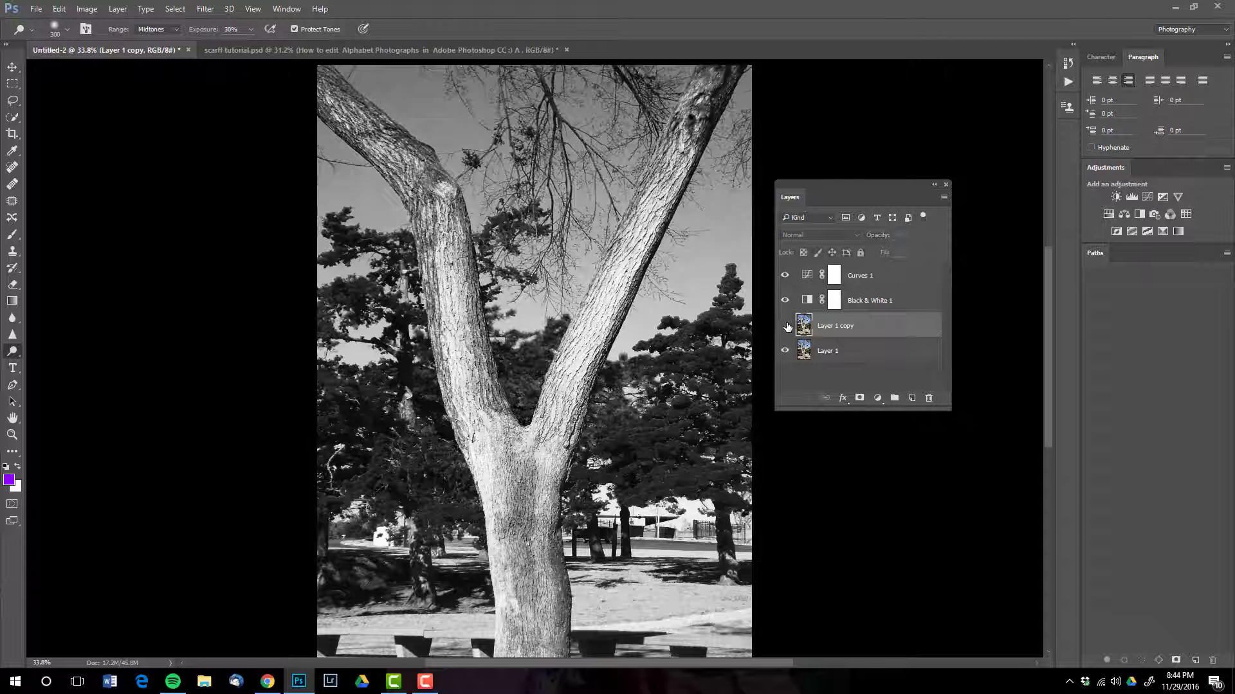
left_click(785, 326)
left_click(785, 326)
Step: Make Layer 1 copy visible and darken the background trees and shadowed ground around the trunk with the Burn tool, varying the brush size
right_click(13, 352)
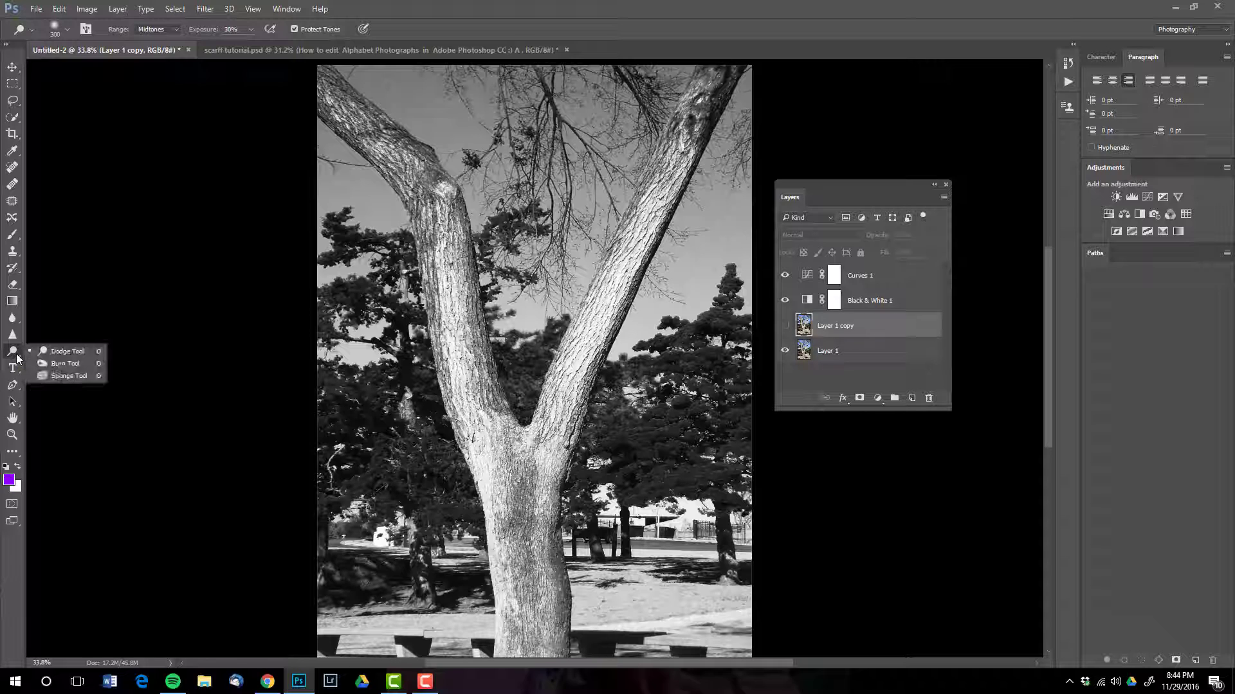
left_click(49, 364)
left_click(784, 326)
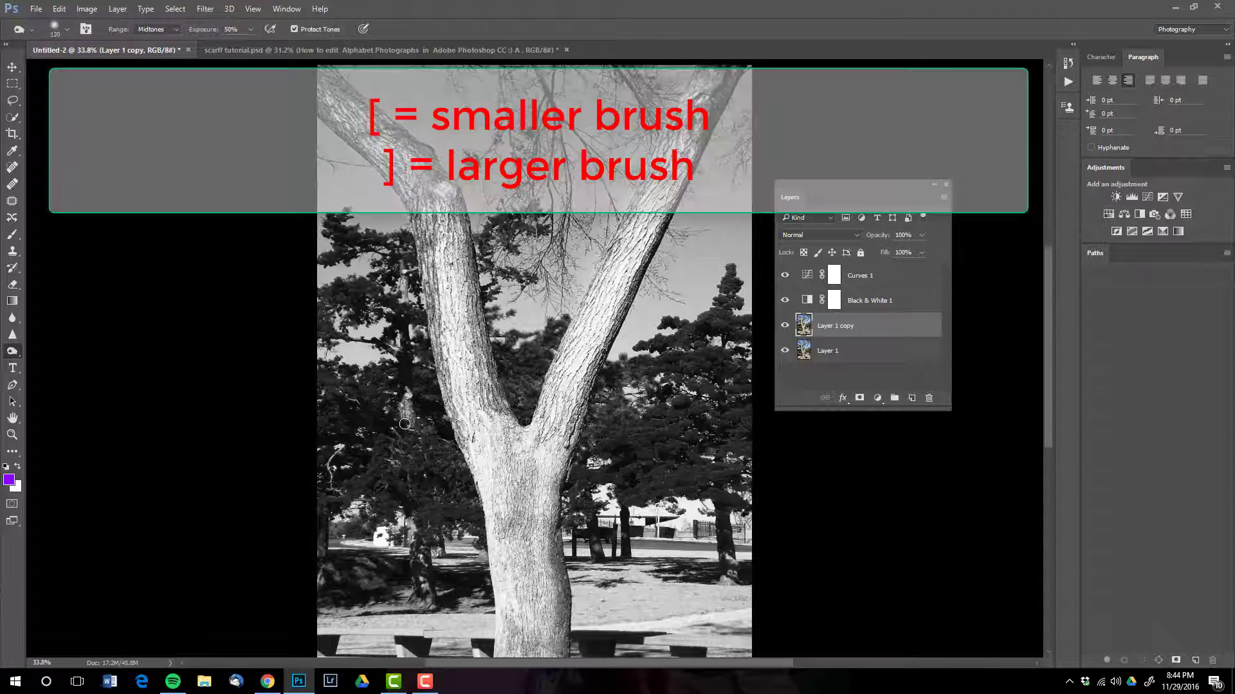
key("bracketleft")
key("bracketleft")
key("bracketleft")
mouse_move(442, 510)
left_mouse_down()
mouse_move(409, 409)
mouse_move(400, 472)
mouse_move(378, 268)
mouse_move(355, 245)
left_mouse_up()
left_click_drag(534, 236, 523, 371)
mouse_move(556, 432)
left_mouse_down()
mouse_move(611, 422)
mouse_move(615, 393)
mouse_move(616, 439)
mouse_move(690, 455)
mouse_move(669, 417)
mouse_move(720, 344)
mouse_move(673, 387)
mouse_move(706, 368)
mouse_move(721, 474)
mouse_move(640, 471)
mouse_move(616, 484)
left_mouse_up()
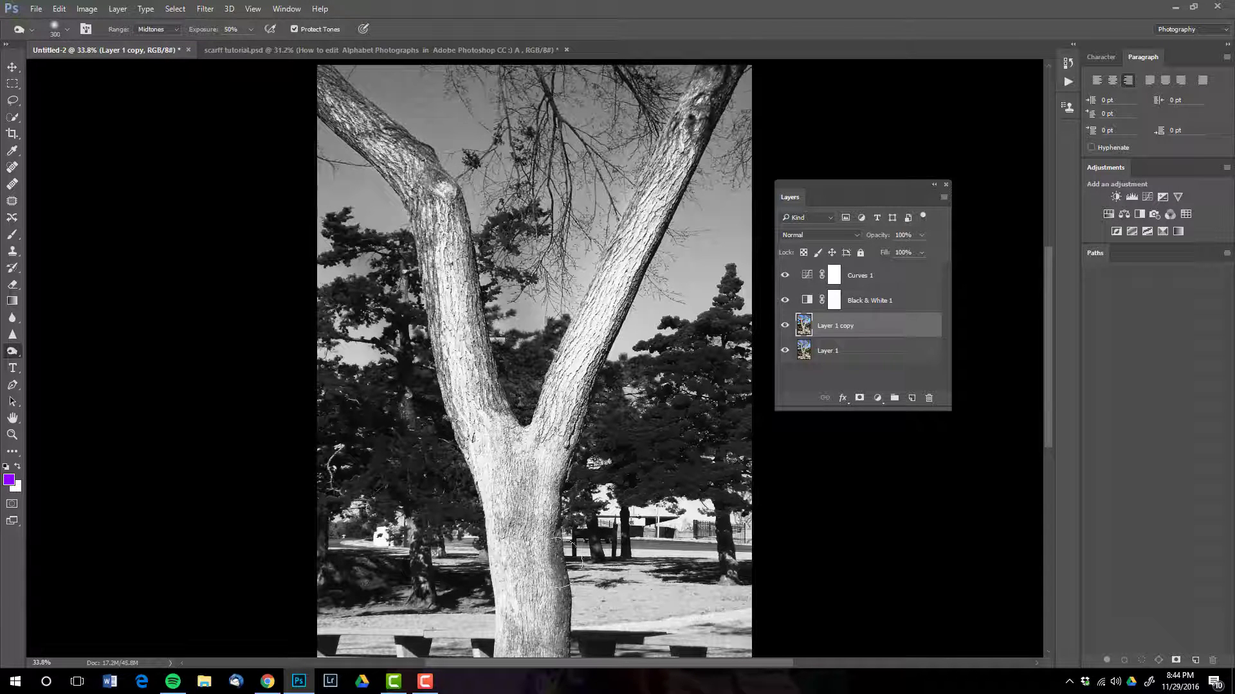
mouse_move(399, 577)
left_mouse_down()
mouse_move(340, 574)
mouse_move(448, 576)
left_mouse_up()
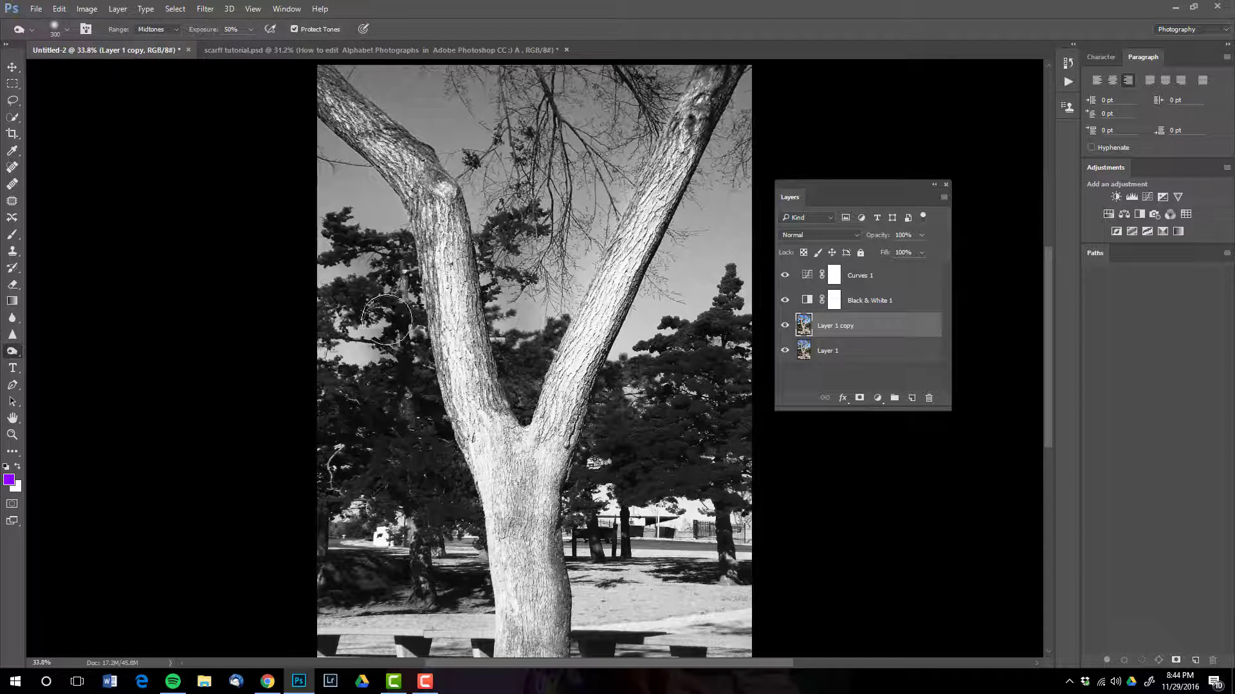
mouse_move(386, 319)
left_mouse_down()
mouse_move(379, 283)
mouse_move(309, 303)
left_mouse_up()
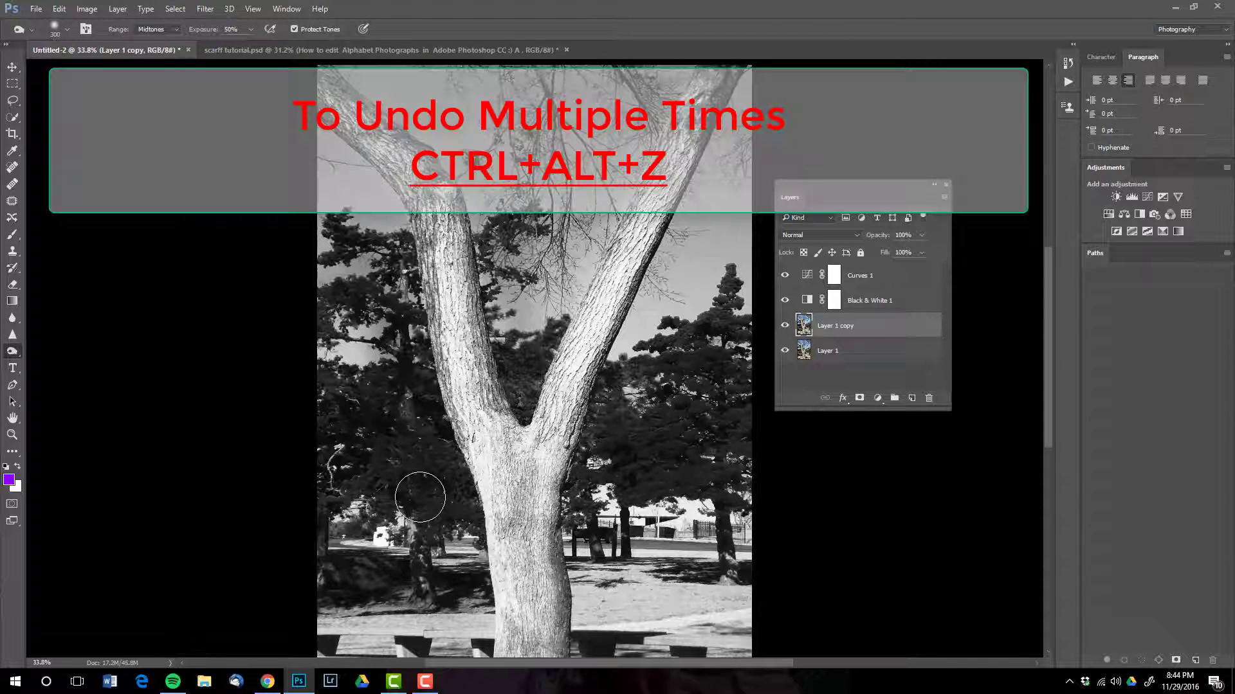
Step: Undo the last five burn strokes on Layer 1 copy
key("ctrl+alt+z")
key("ctrl+alt+z")
key("ctrl+alt+z")
key("ctrl+alt+z")
key("ctrl+alt+z")
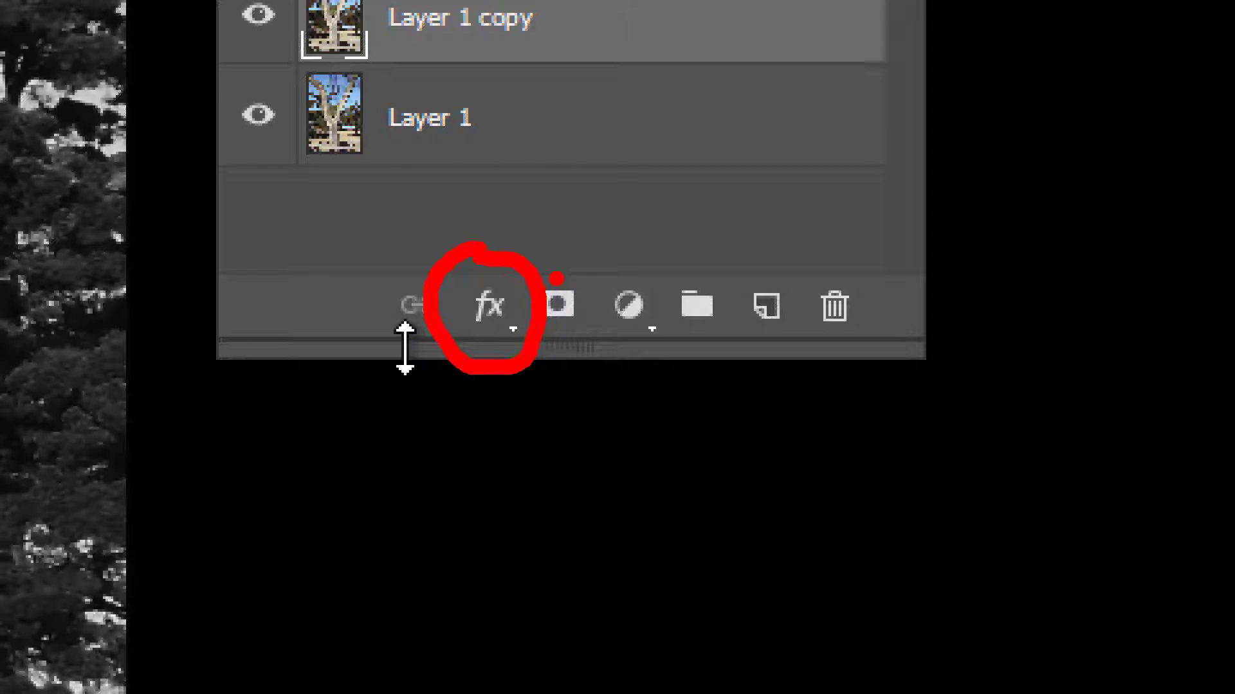
Step: Add a 60 px black Stroke layer style positioned inside to Layer 1 copy
left_click(488, 305)
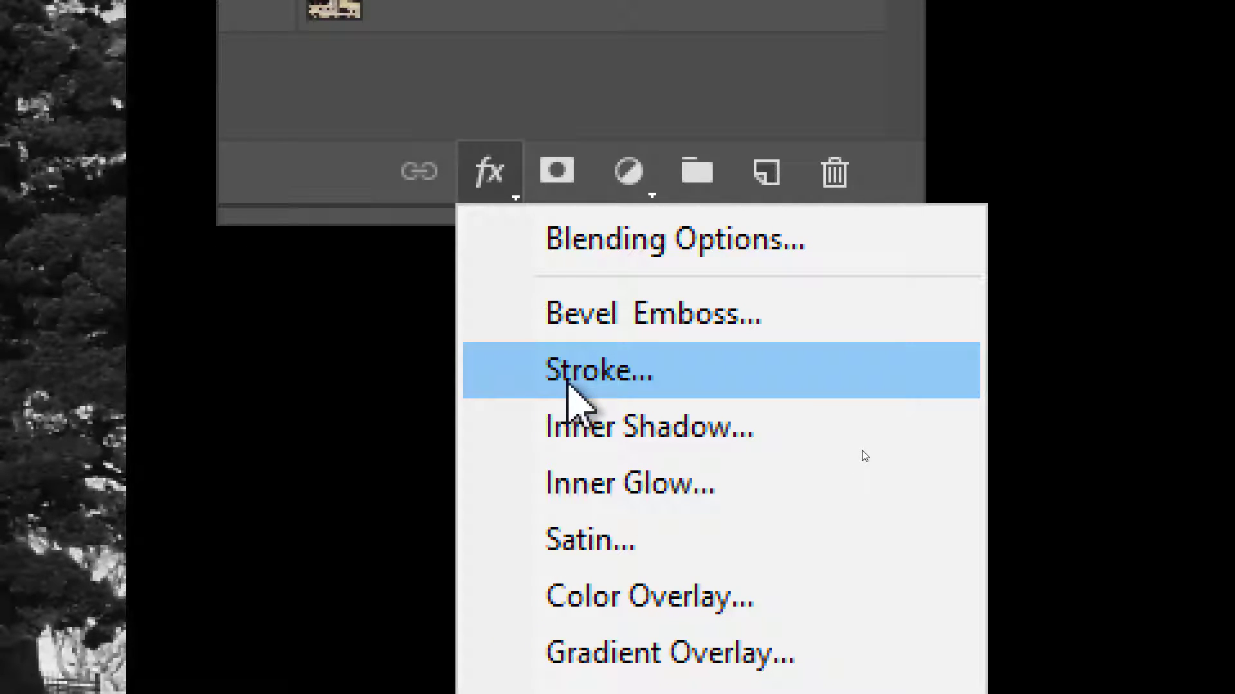
left_click(569, 381)
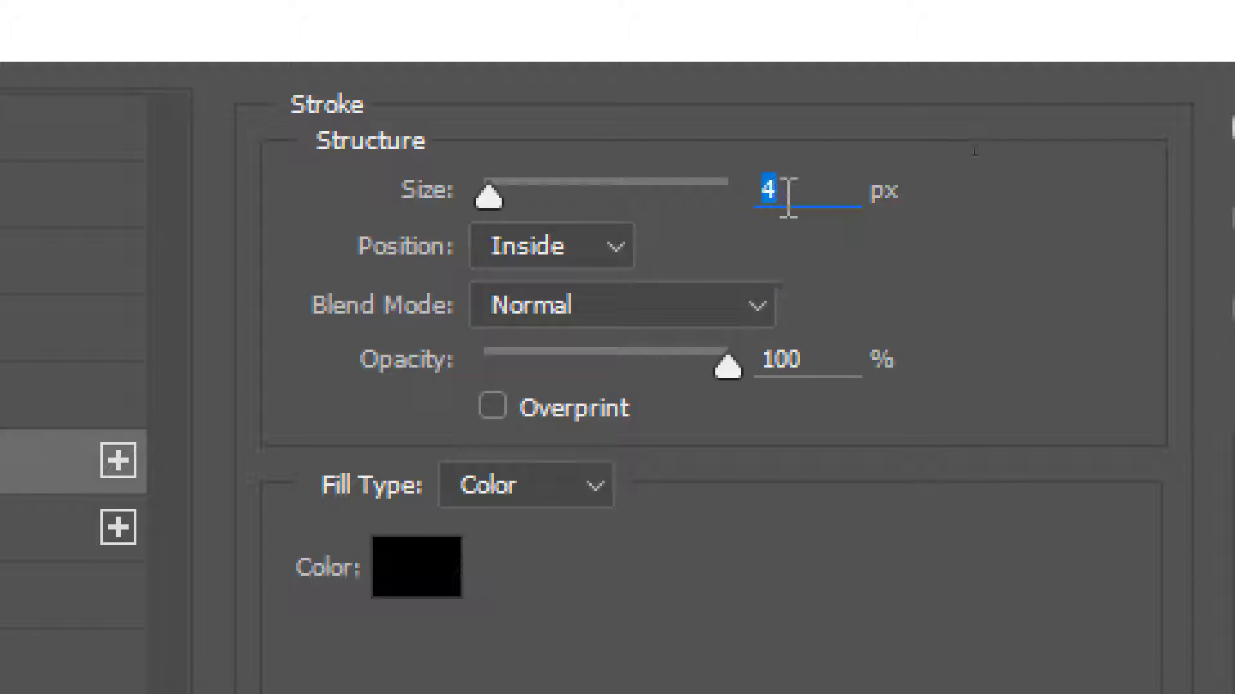
type("60")
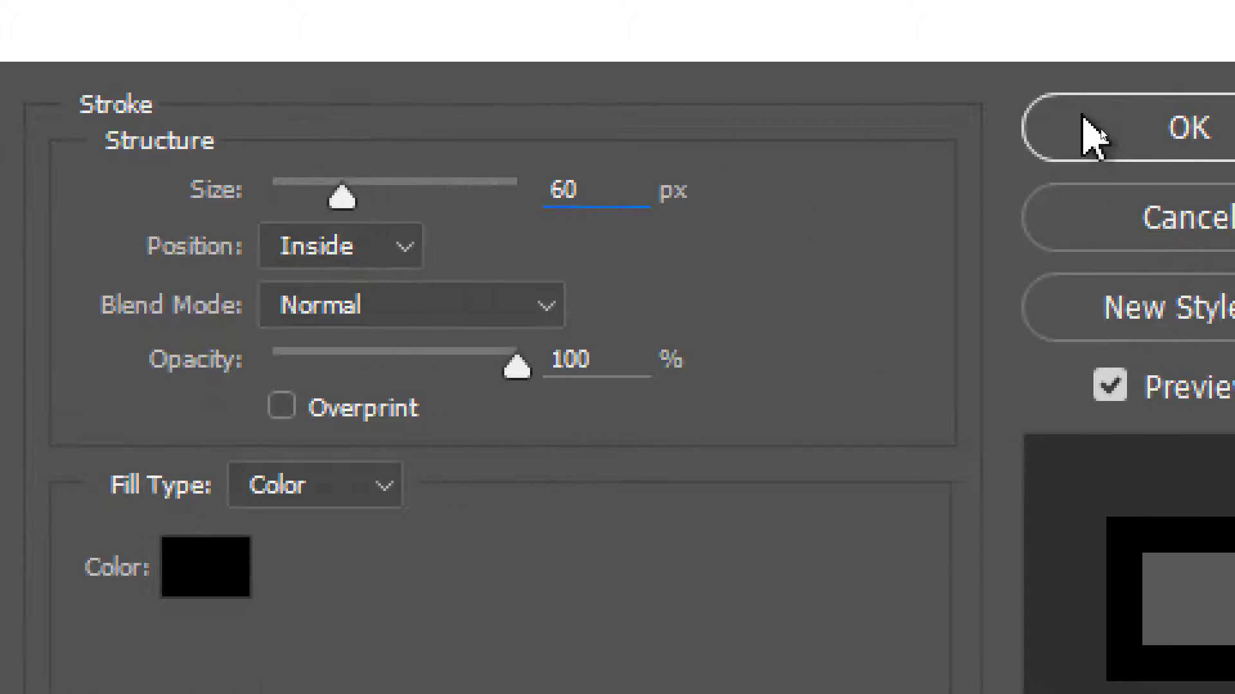
left_click(1083, 135)
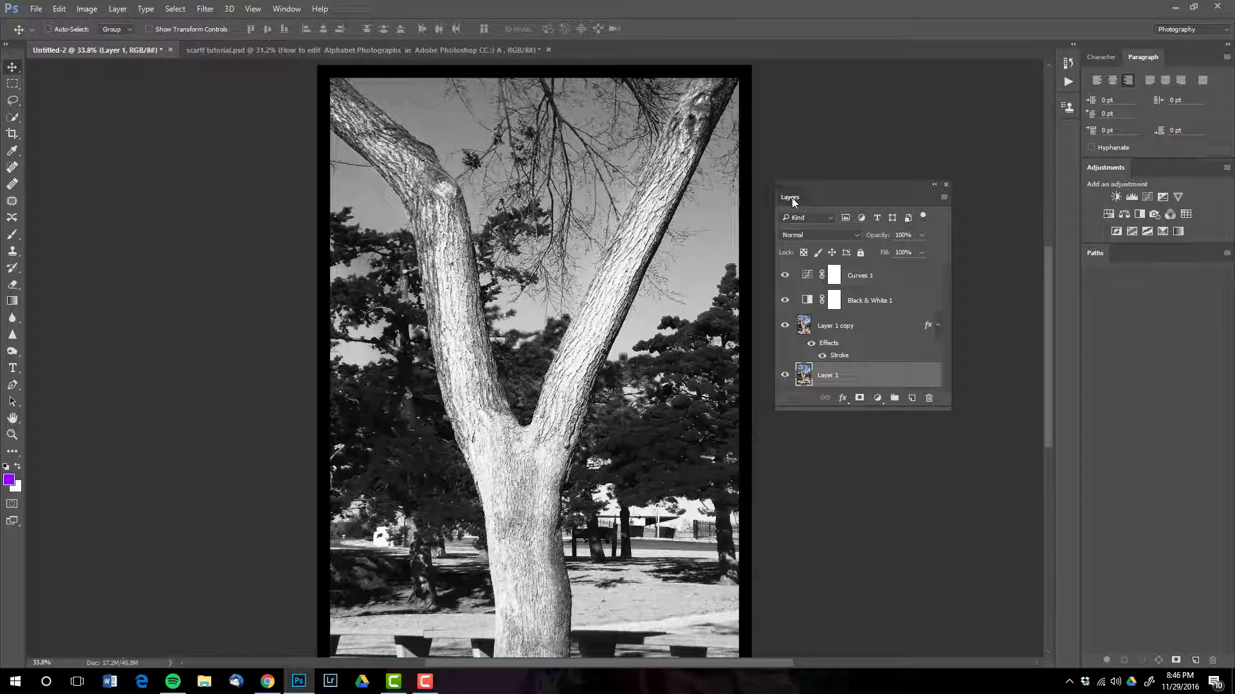
Step: Stamp all visible layers into a new merged layer above Curves 1
left_click_drag(792, 198, 791, 143)
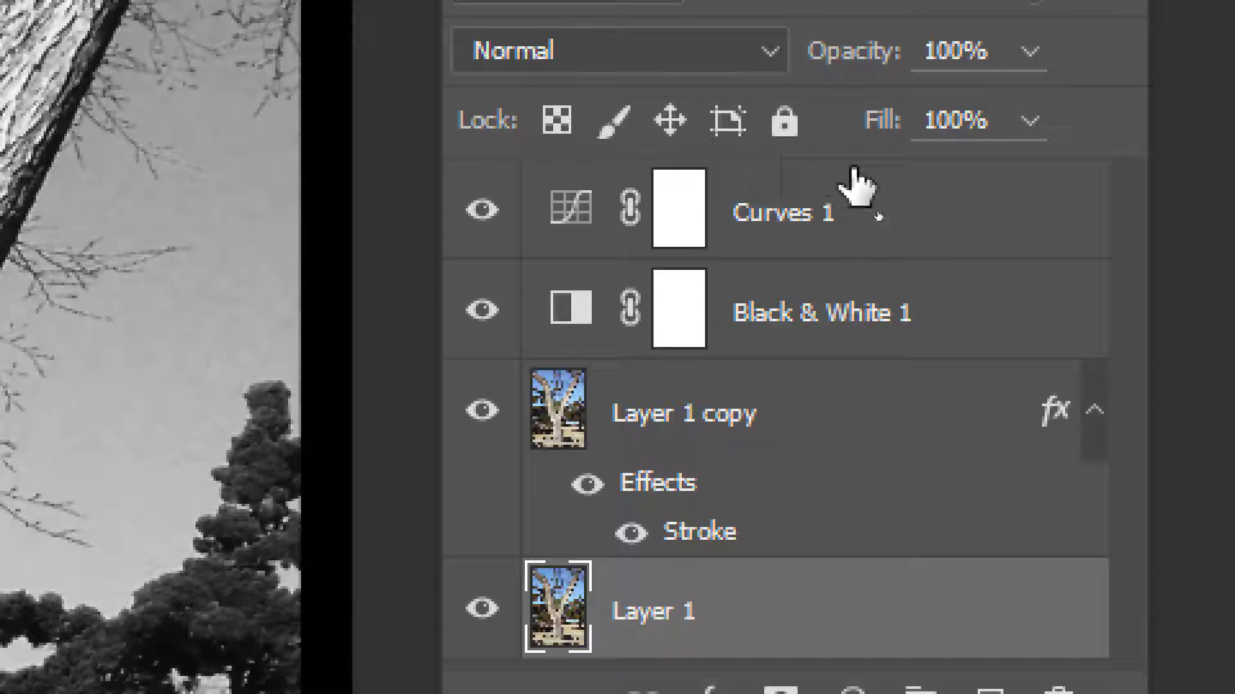
left_click(848, 218)
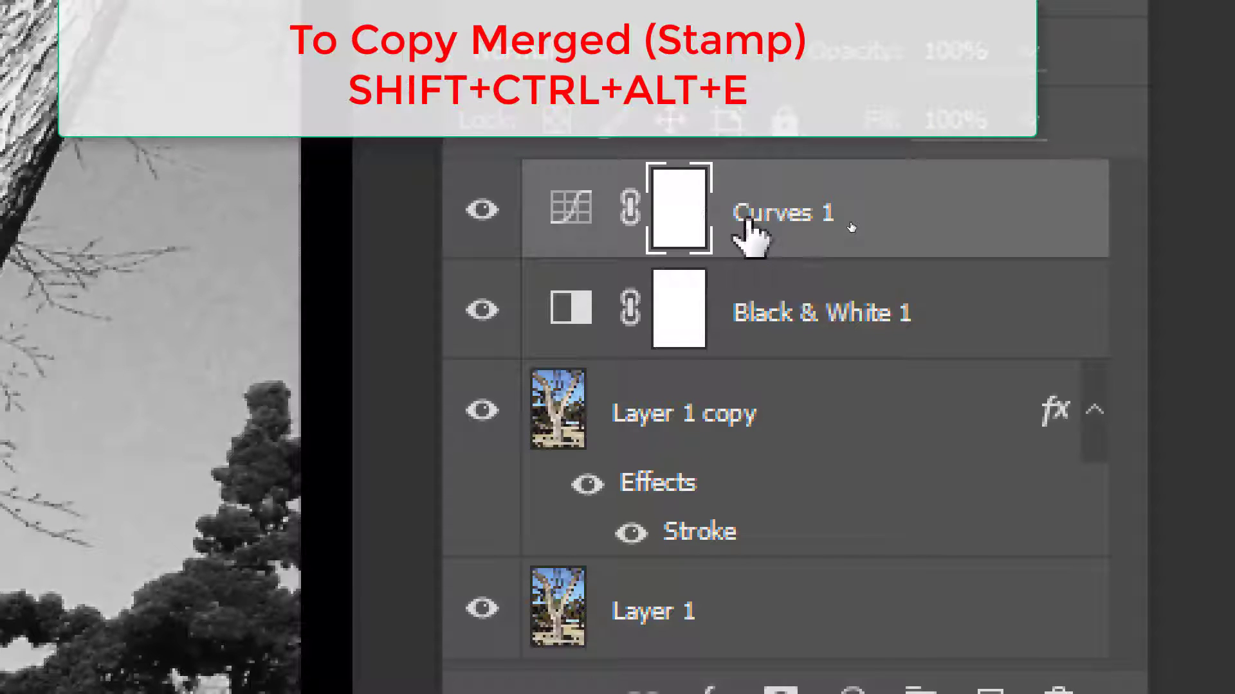
key("ctrl+shift+alt+e")
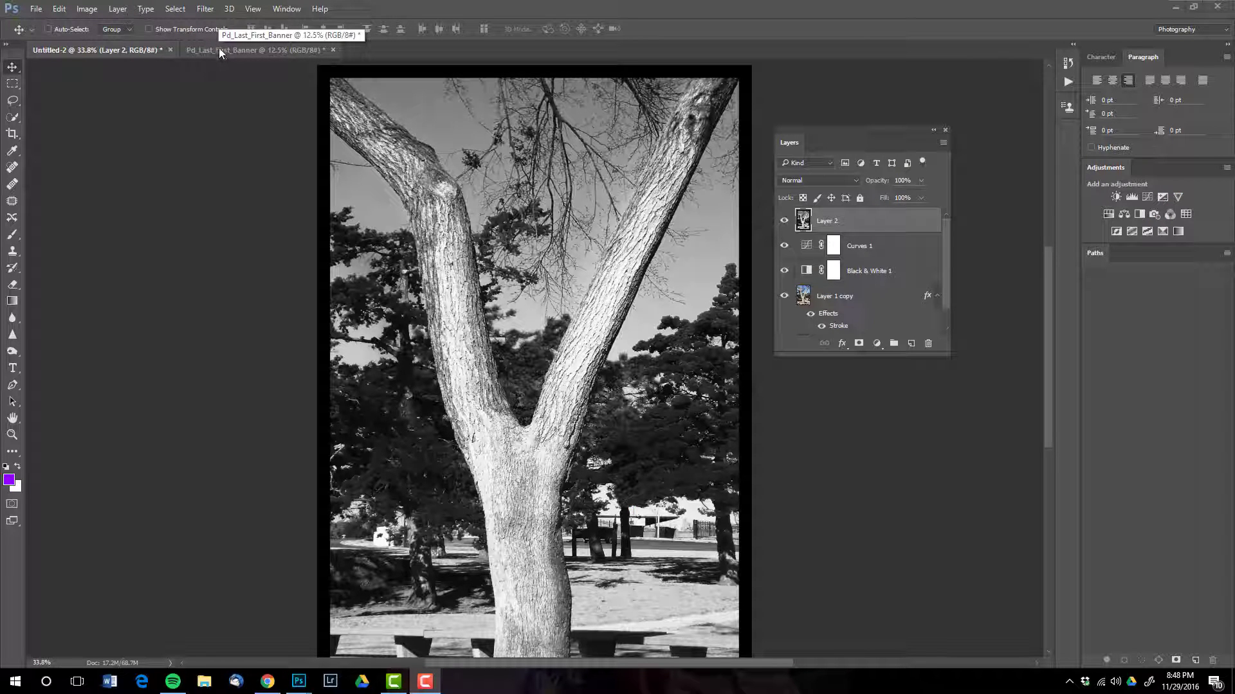
Step: Float the Pd_Last_First_Banner and tree photo documents in separate windows and arrange them side by side, keeping the Layers panel accessible
left_click_drag(218, 49, 569, 229)
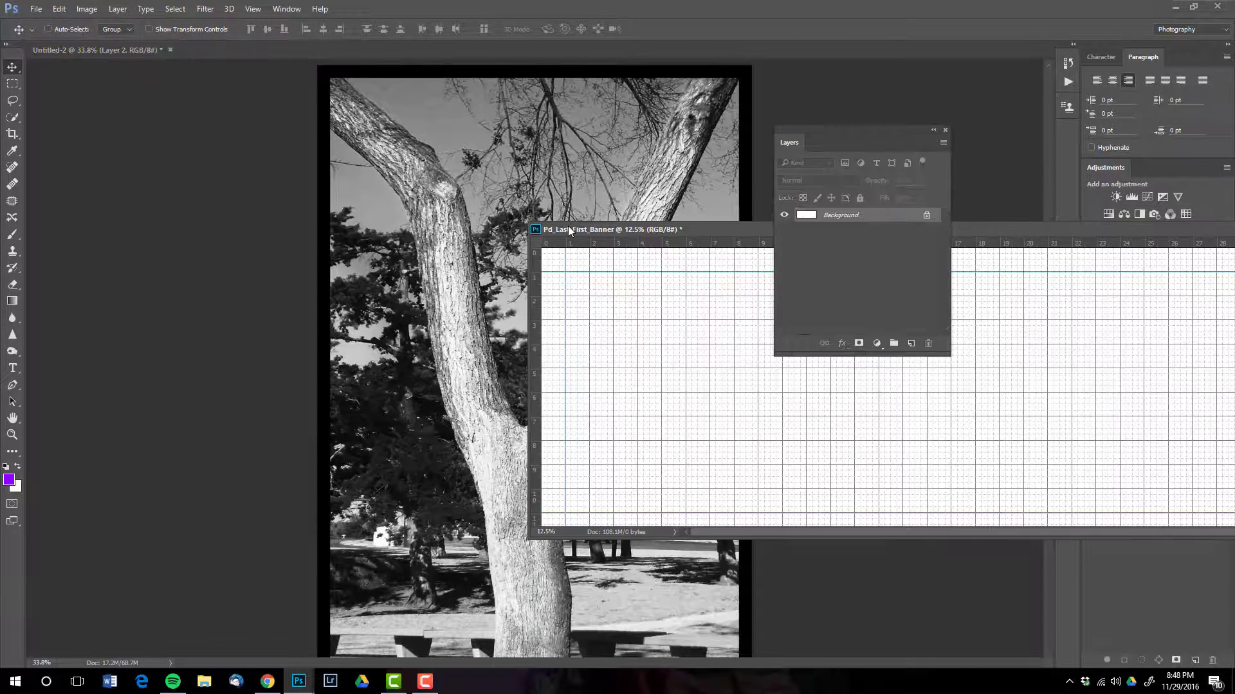
left_click_drag(66, 51, 586, 156)
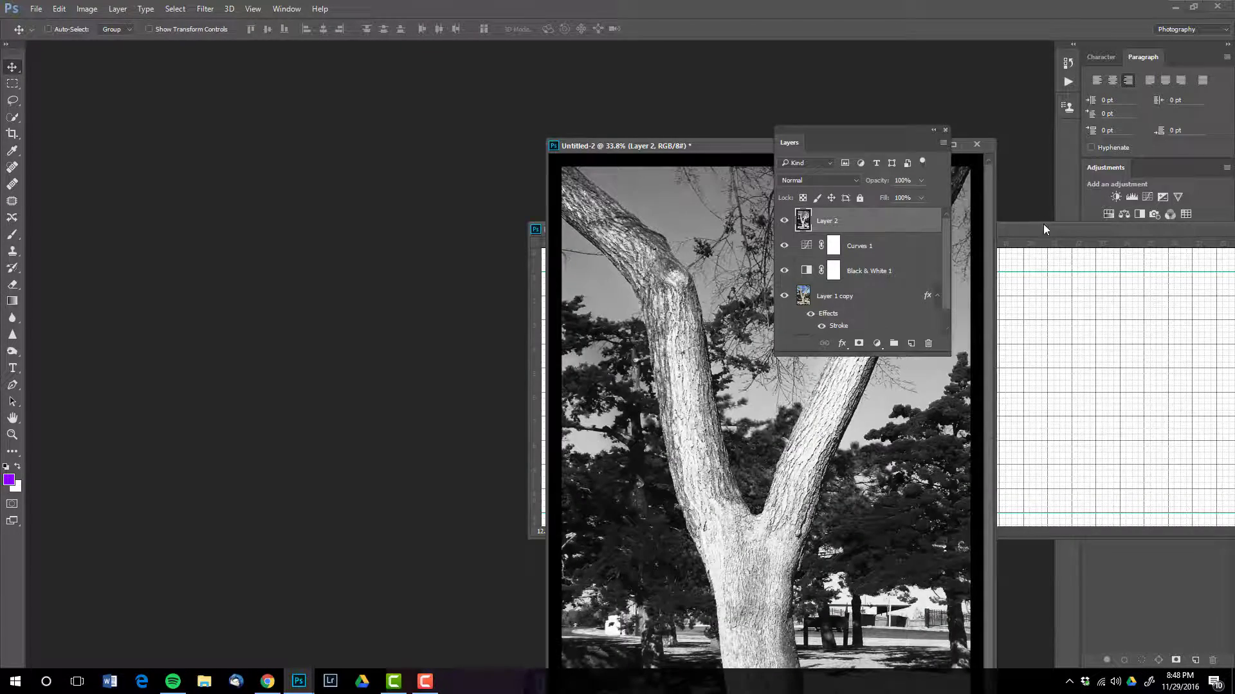
left_click_drag(1043, 228, 476, 220)
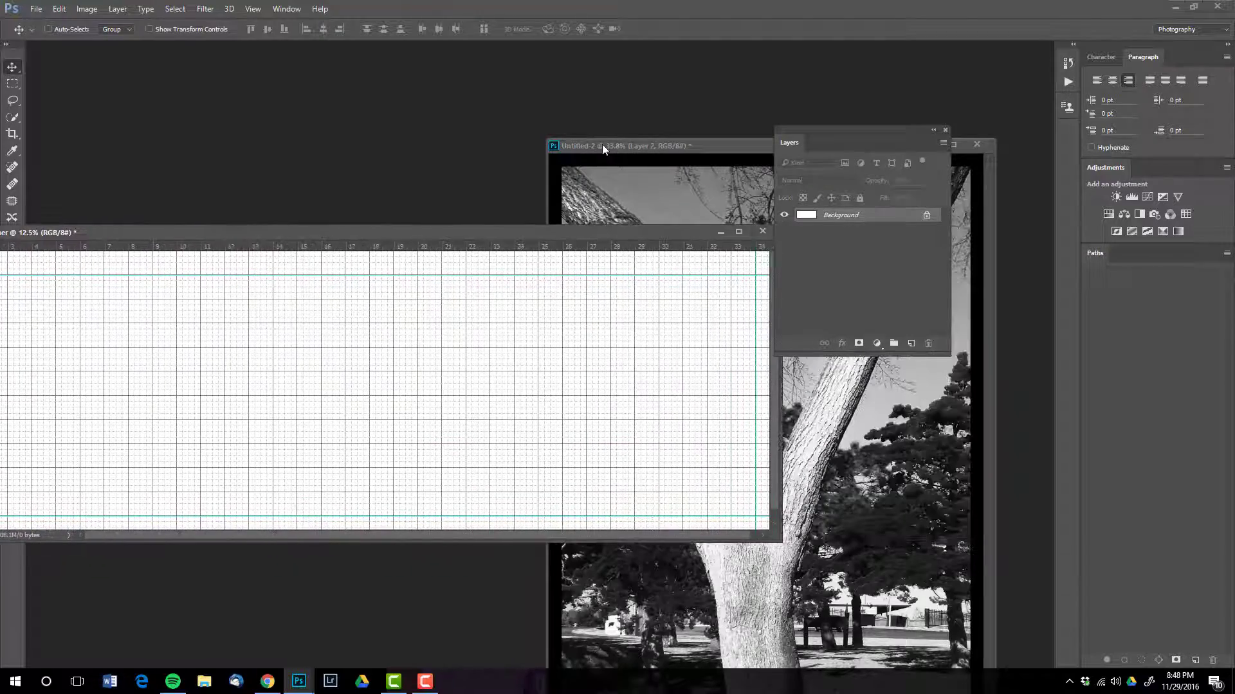
left_click_drag(604, 149, 837, 149)
left_click_drag(642, 234, 650, 162)
left_click_drag(793, 142, 680, 527)
left_click_drag(424, 156, 459, 207)
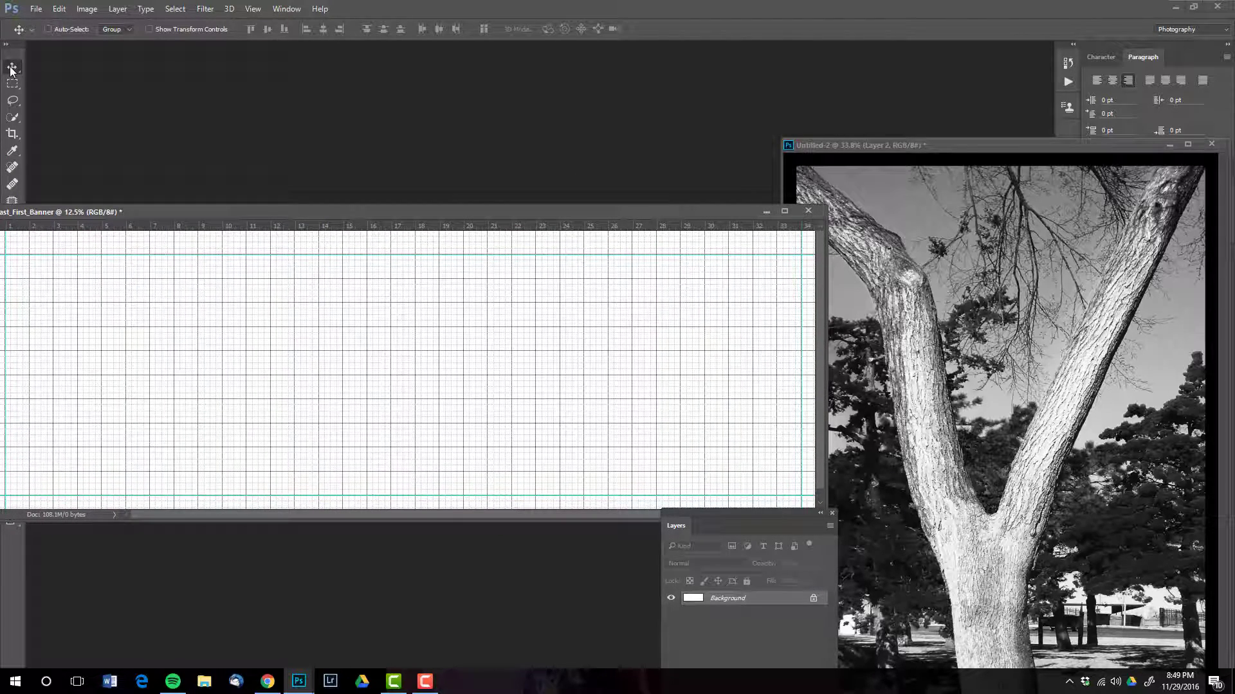
Step: Copy the merged Layer 2 from the tree photo into Pd_Last_First_Banner and align it with the banner's left margin guide
left_click(839, 145)
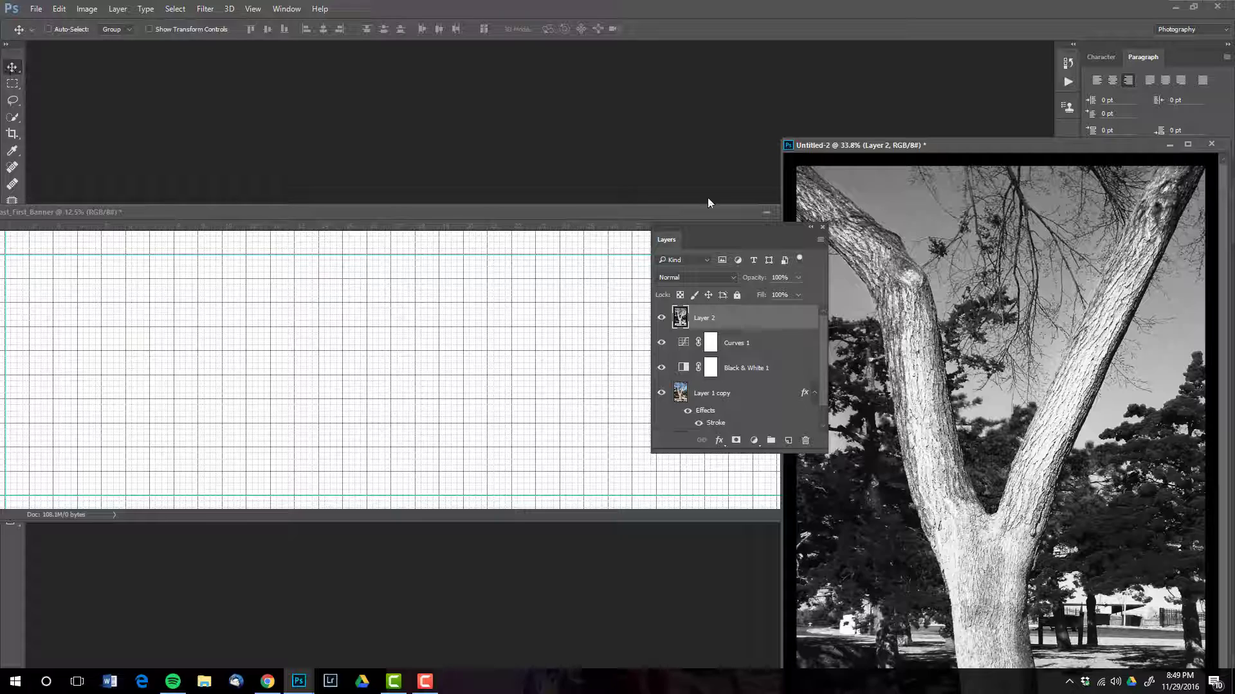
left_click_drag(851, 193, 305, 316)
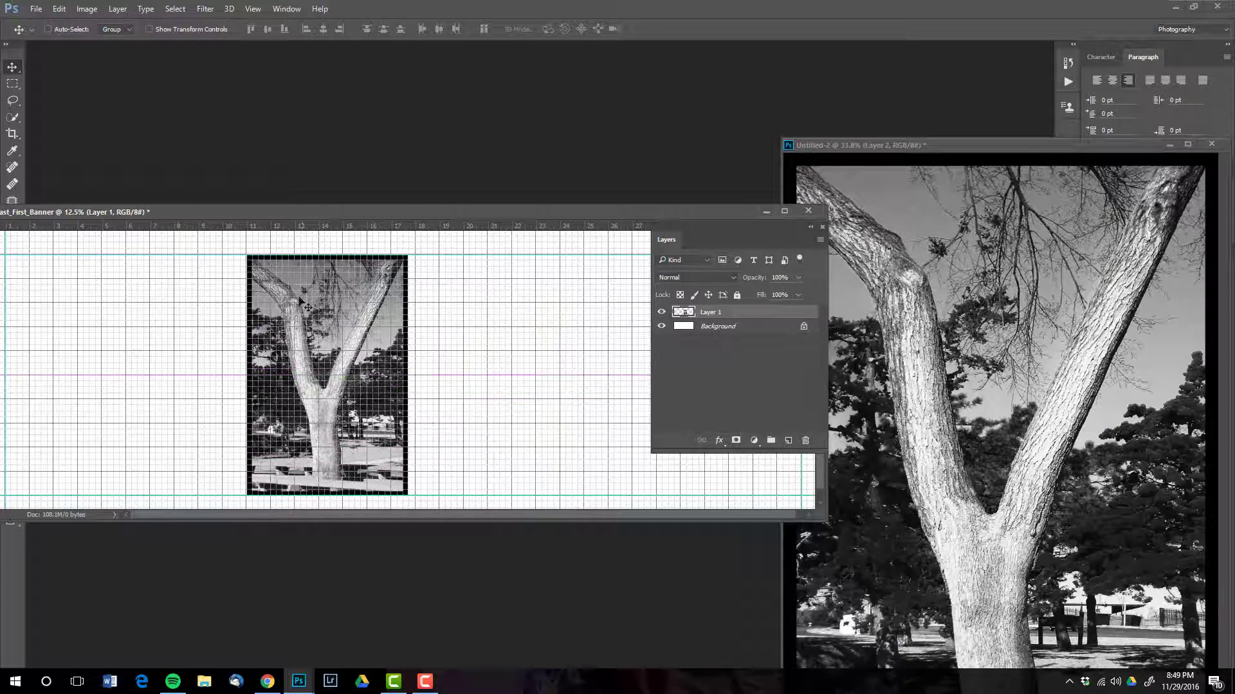
left_click_drag(287, 215, 459, 212)
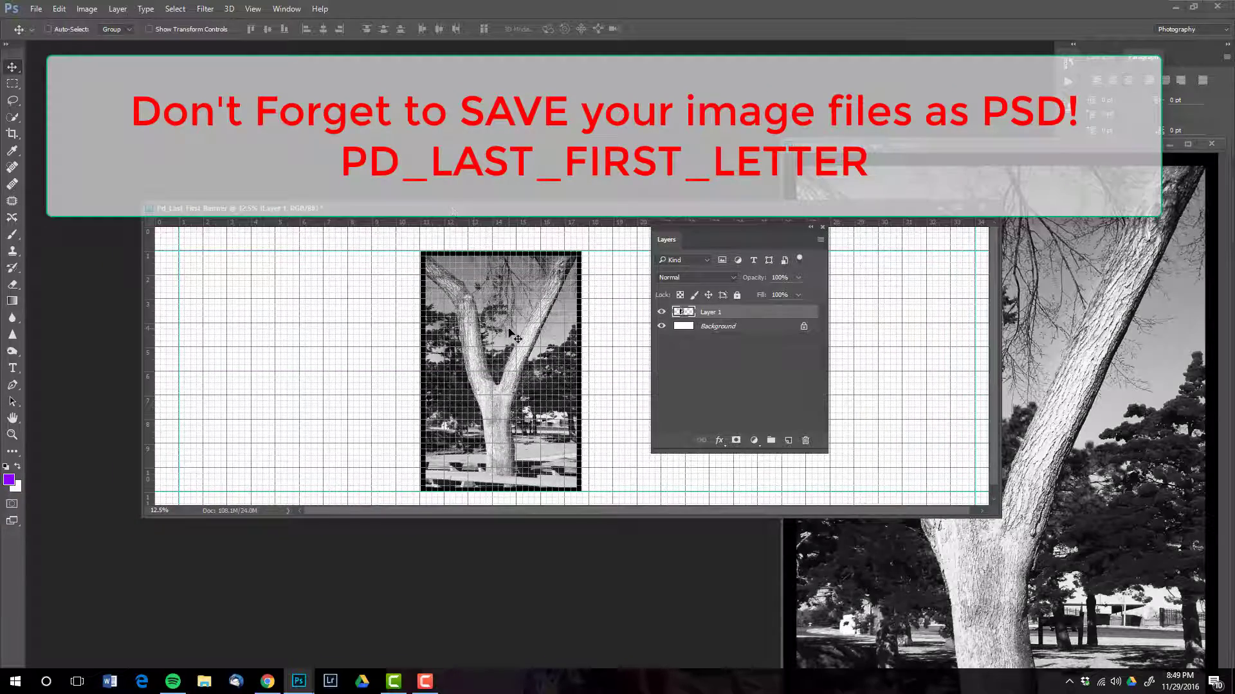
left_click_drag(511, 329, 268, 330)
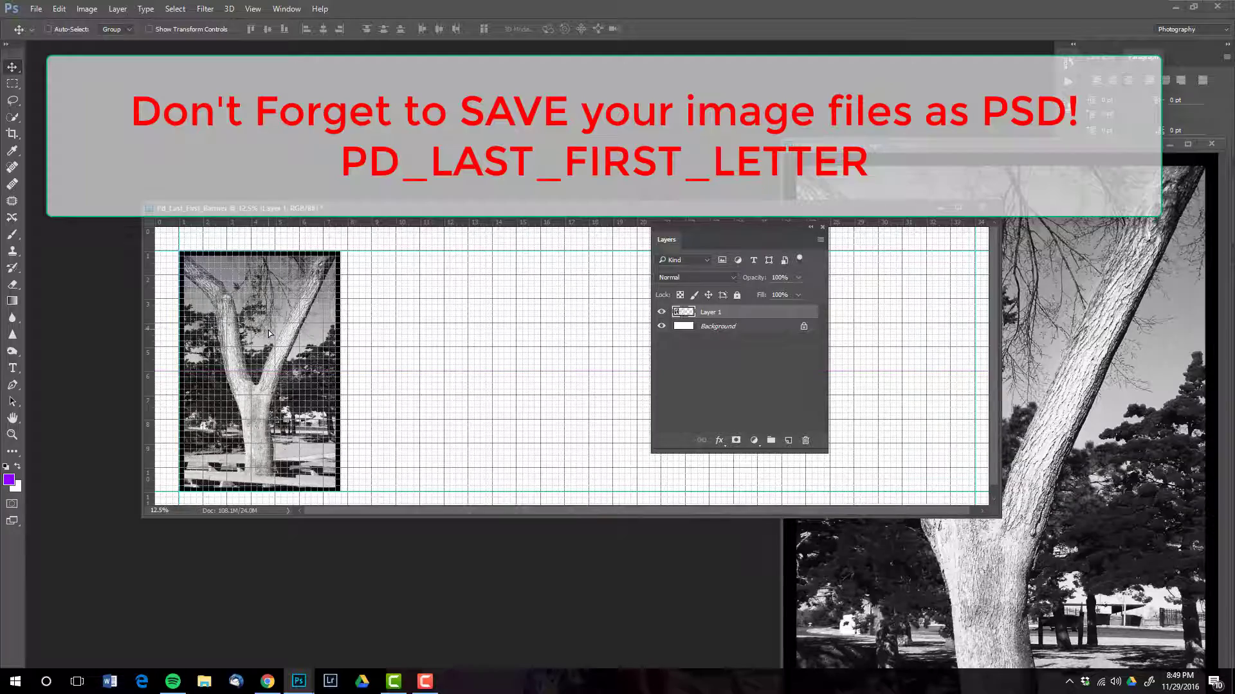